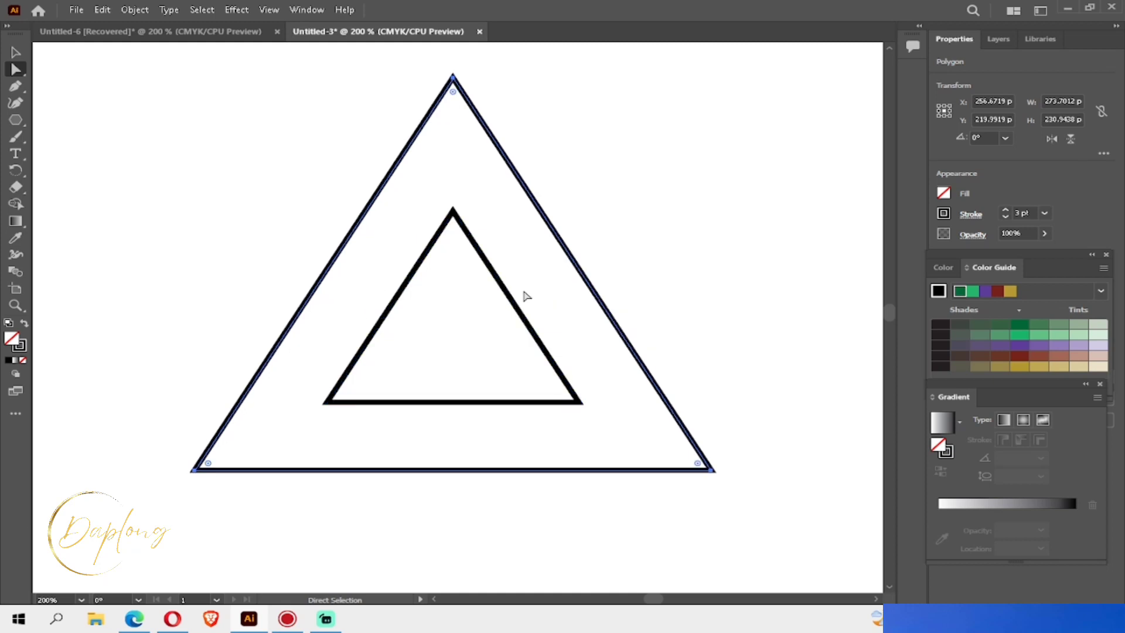
Offset the path of the outer triangle outward to add a third, larger concentric triangle
key(ctrl)
click(125, 11)
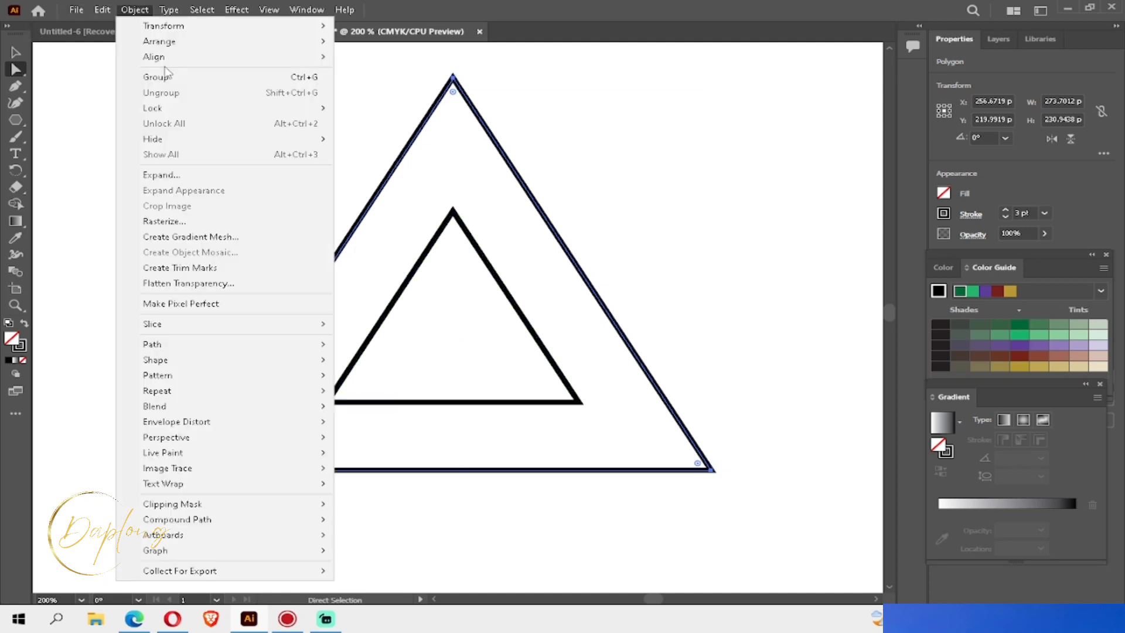
mouse_move(209, 344)
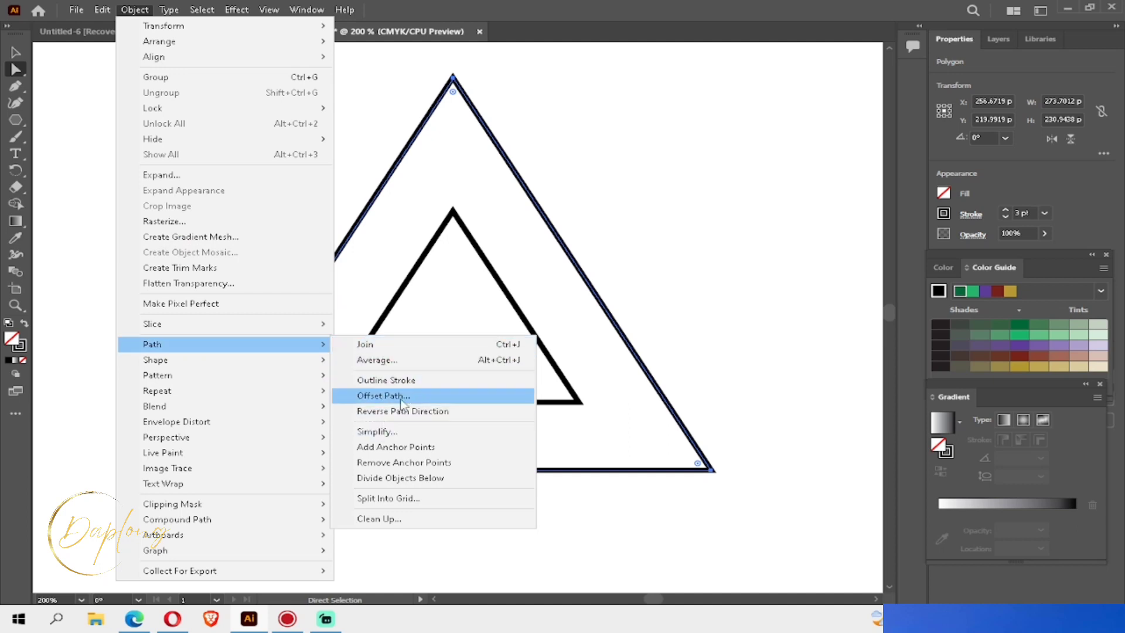
click(382, 396)
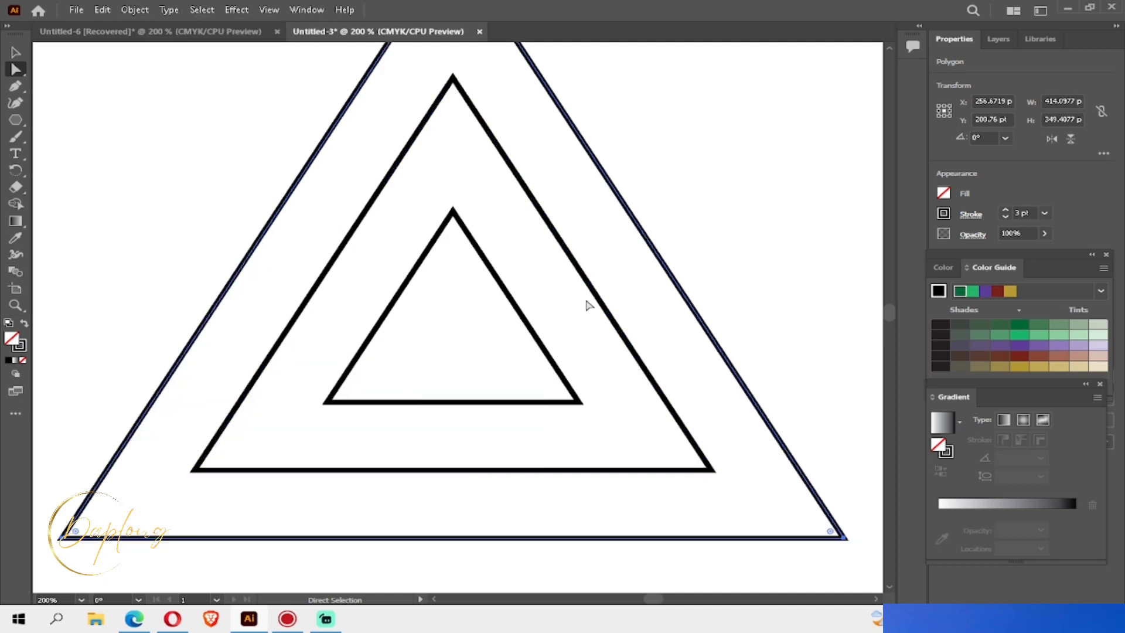
Draw horizontal line segments extending the bases of the middle and inner triangles rightward, about 117 pt and 129 pt long
key(ctrl)
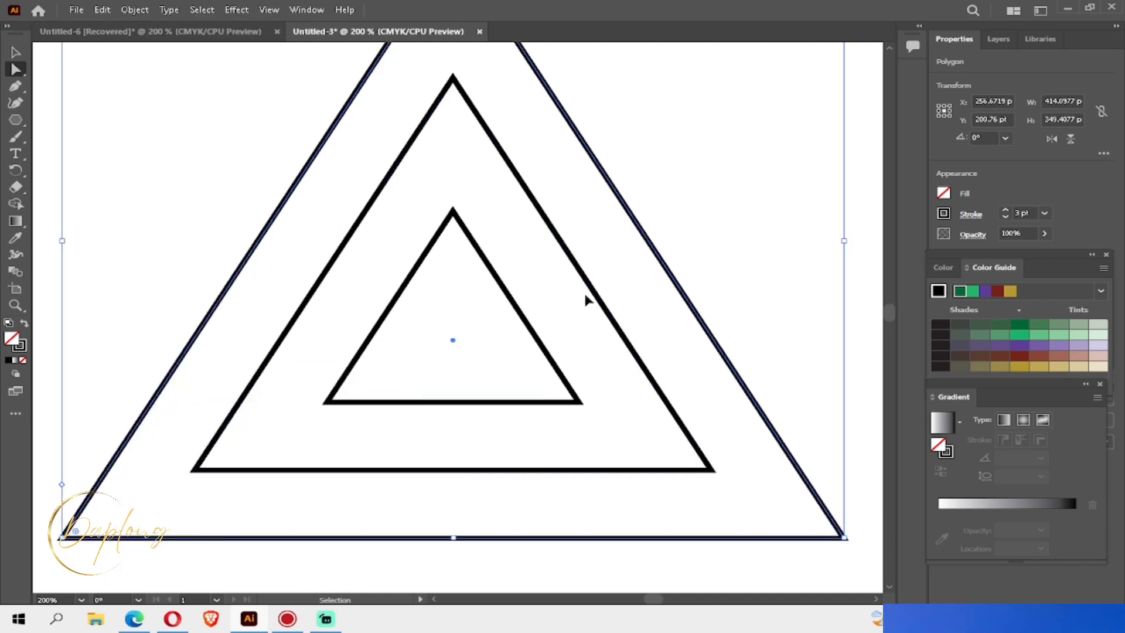
key(ctrl+minus)
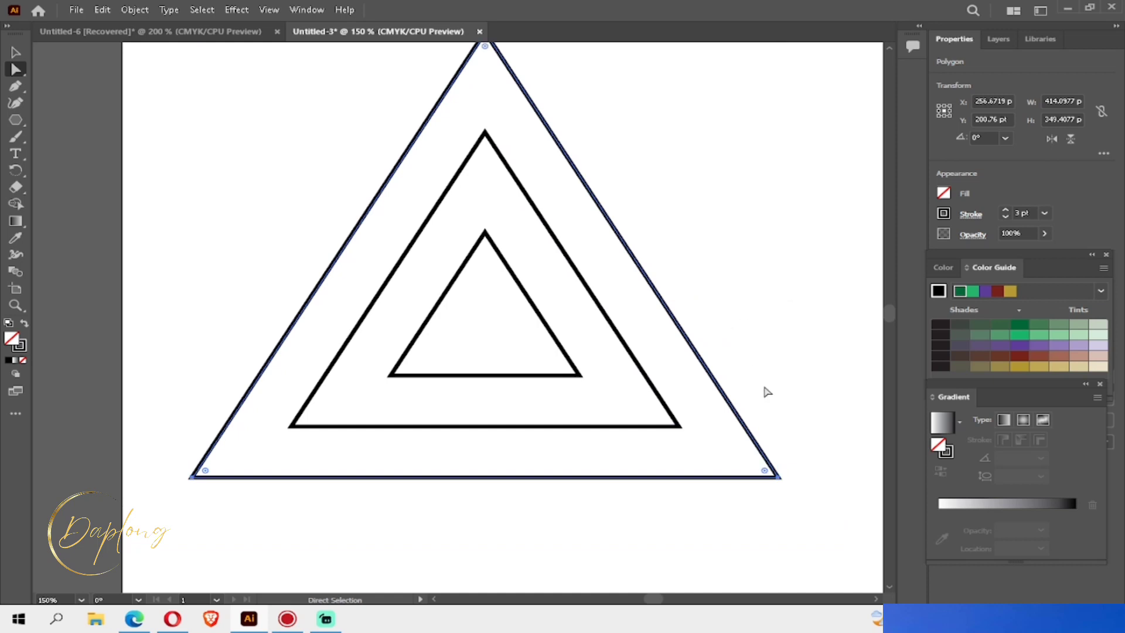
scroll(767, 391, up, 1)
click(23, 128)
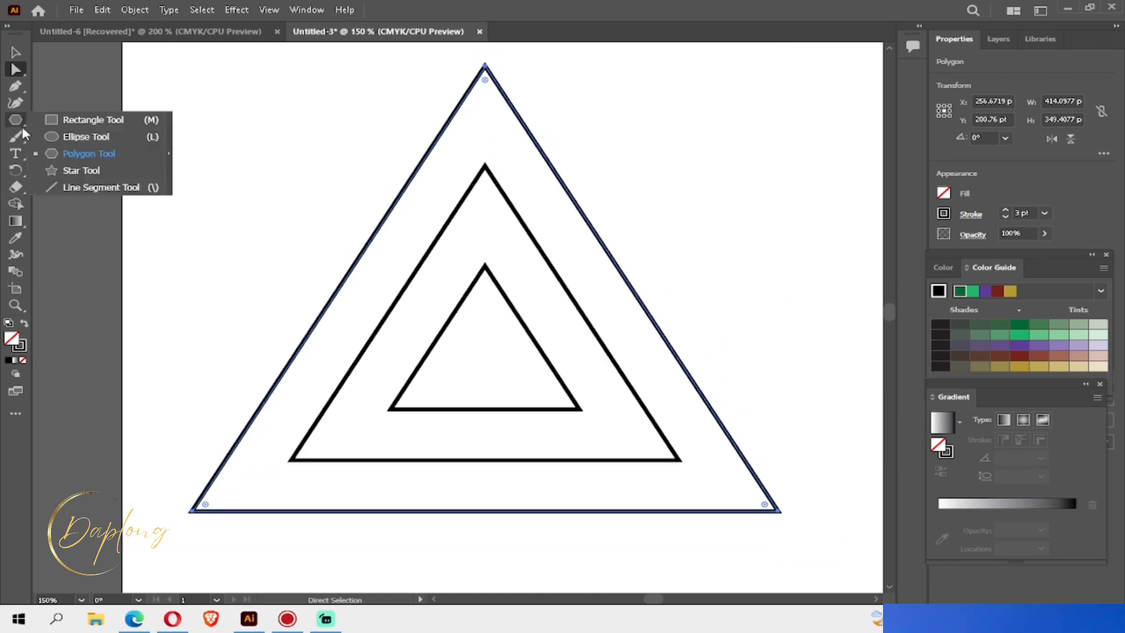
click(79, 187)
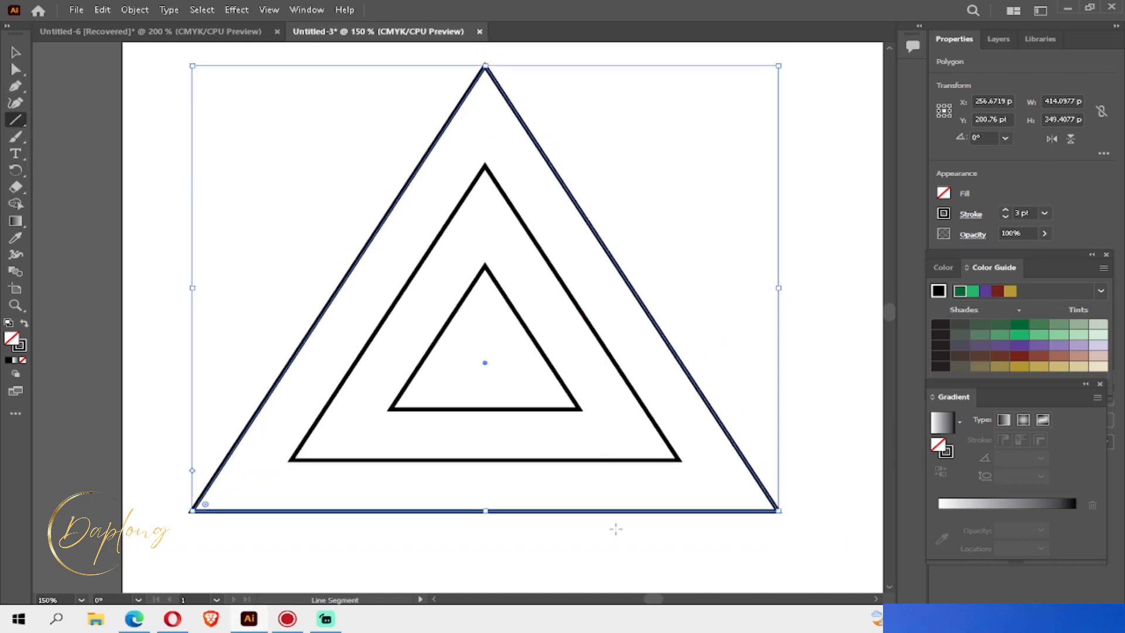
drag(681, 461, 846, 461)
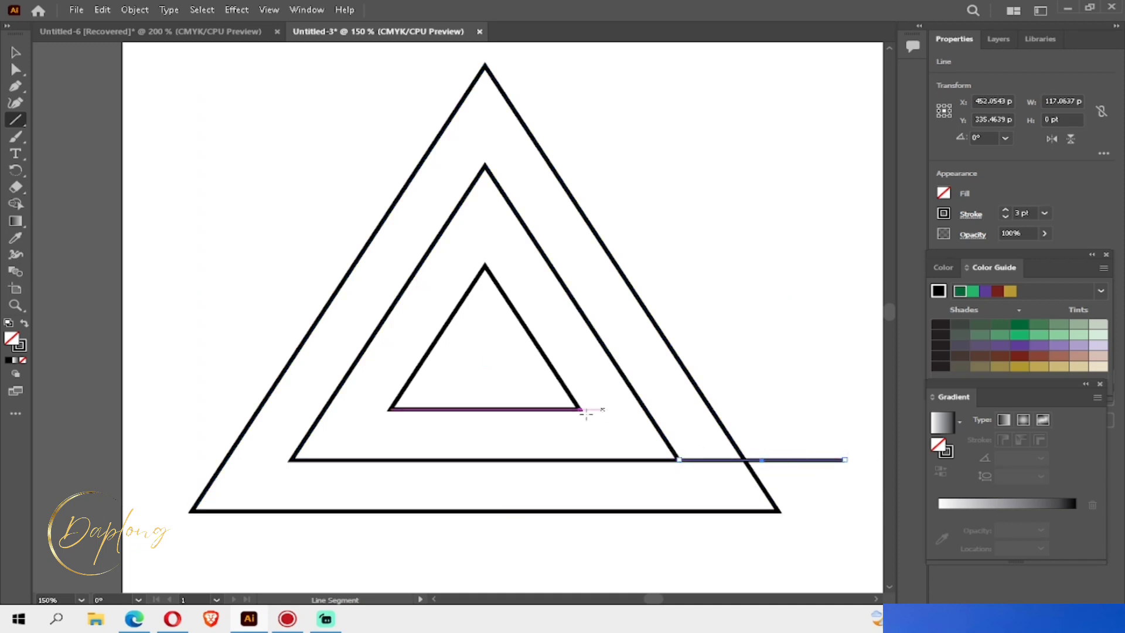
drag(577, 407, 762, 409)
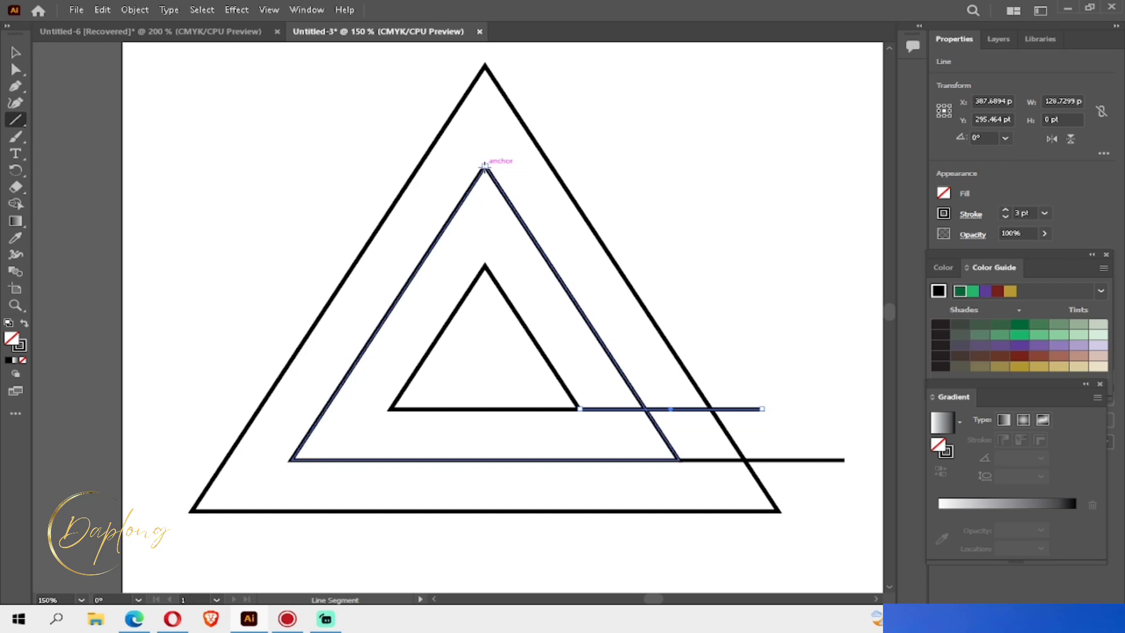
Extend the middle and inner triangles with lines past the outer triangle, from their apexes at about 121° and lower-left corners at about 240°
drag(484, 165, 423, 72)
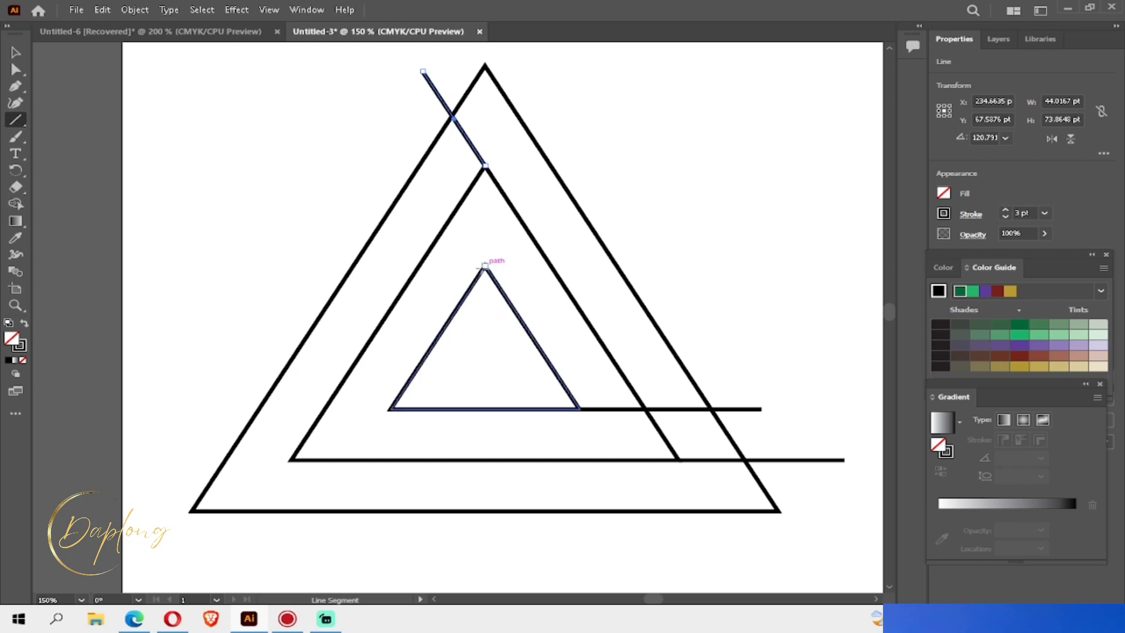
drag(485, 263, 394, 127)
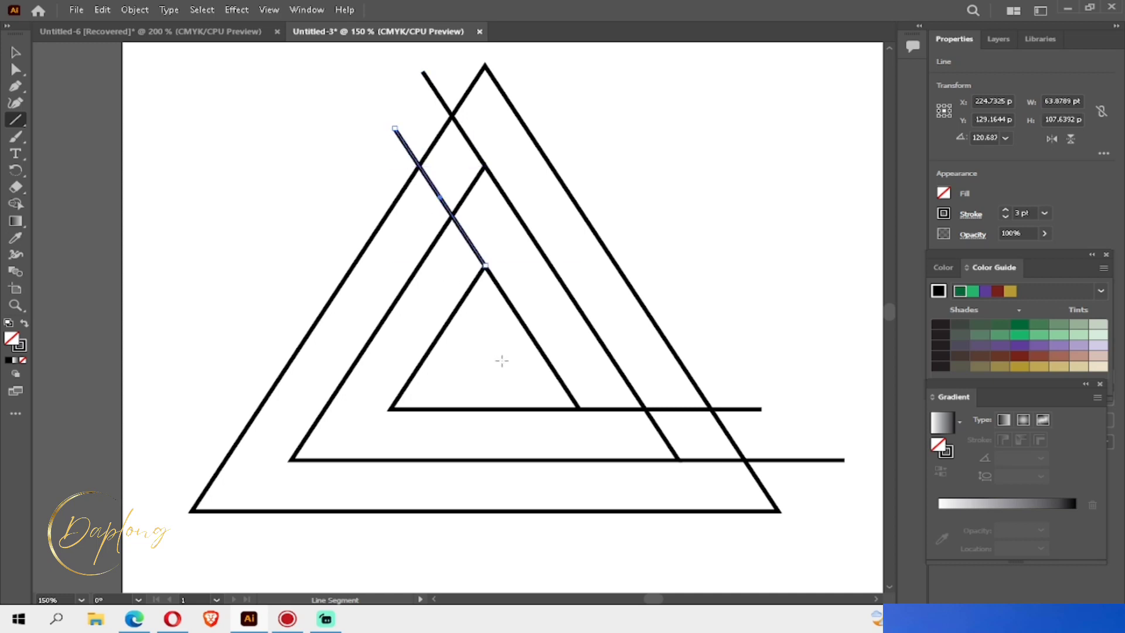
drag(291, 459, 213, 582)
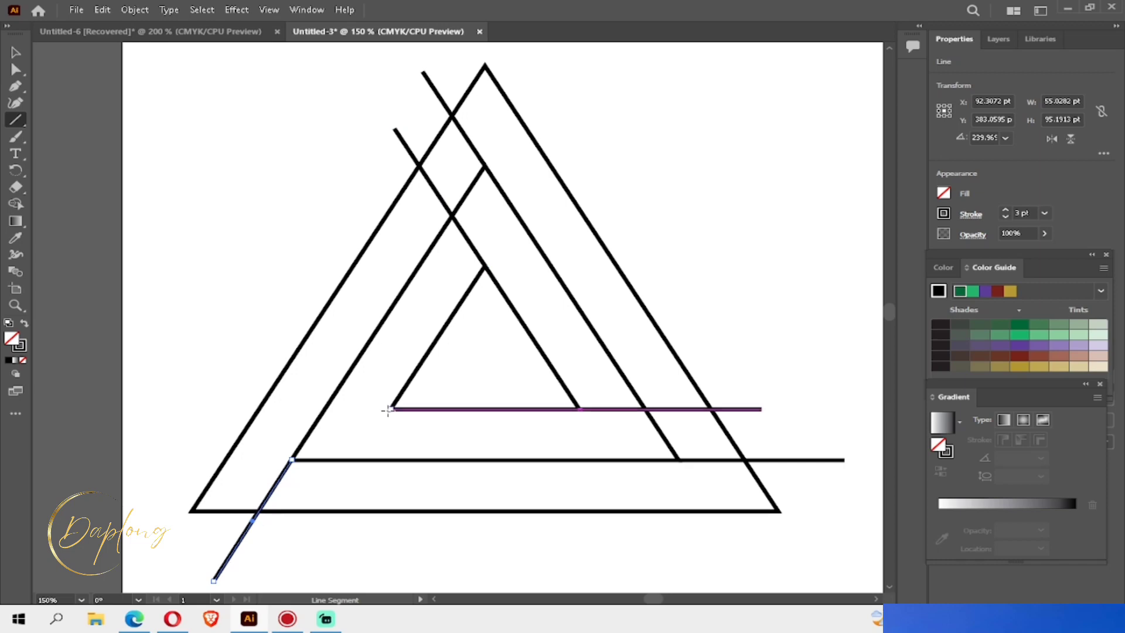
drag(389, 409, 300, 551)
Select all the linework and merge the outer right band with the inner bottom band into one yellow shape using Shape Builder
key(ctrl+a)
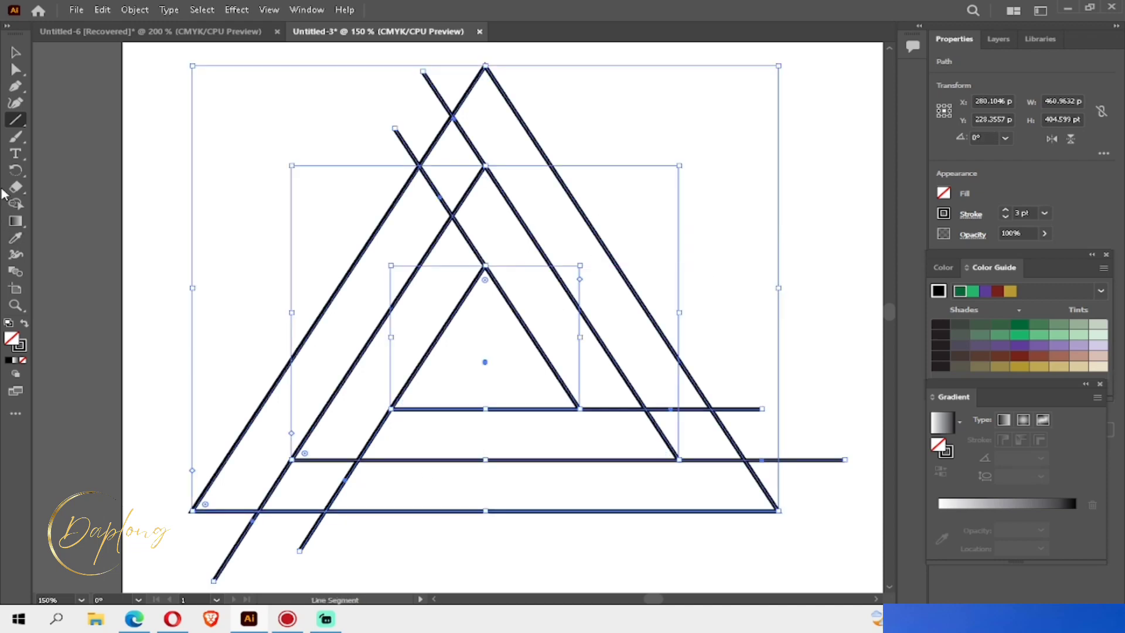
click(15, 204)
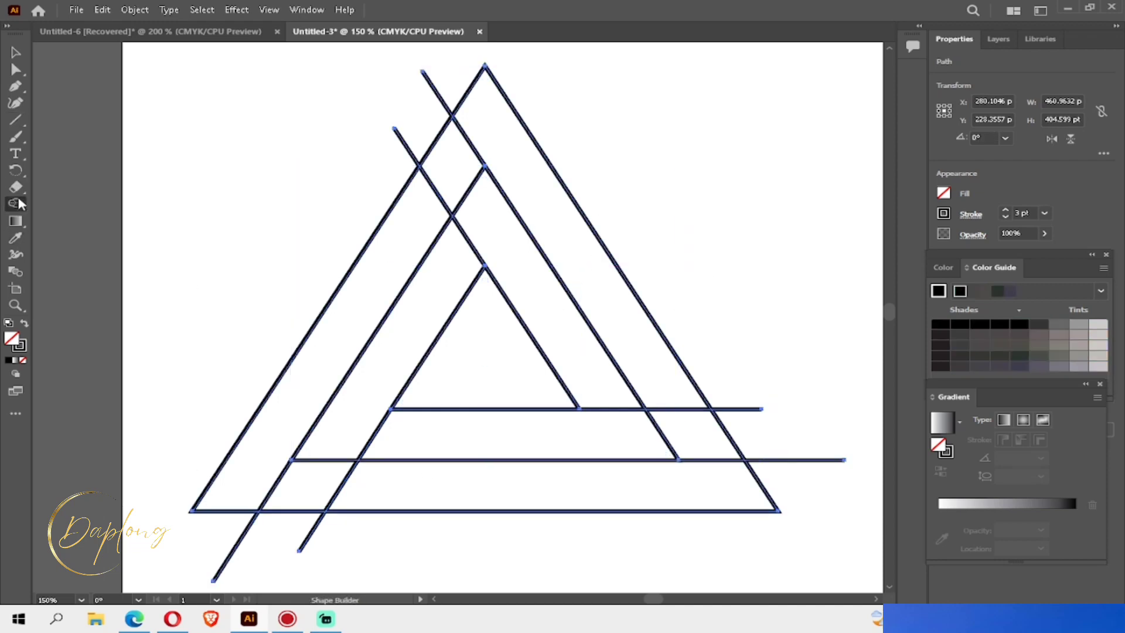
click(944, 193)
click(829, 243)
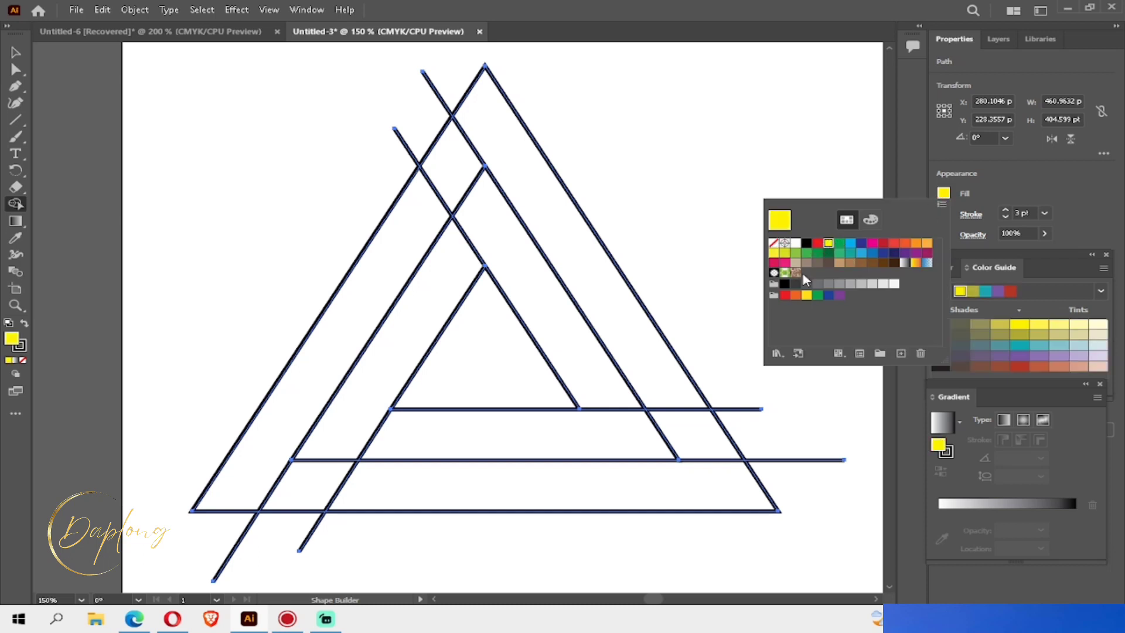
click(15, 207)
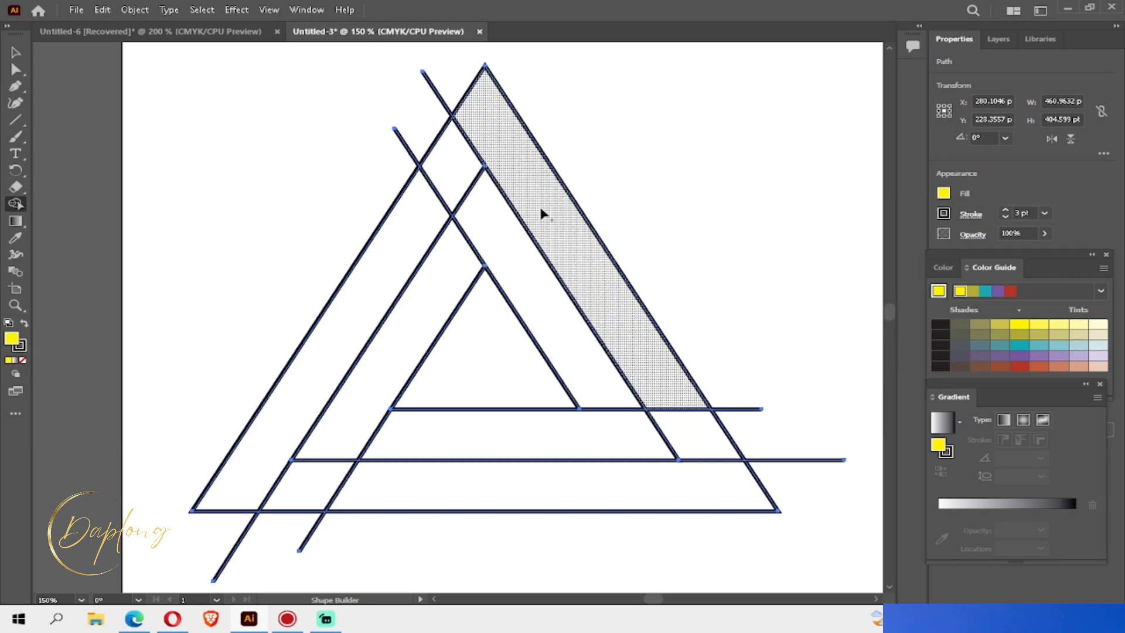
mouse_move(554, 226)
mouse_down()
mouse_move(681, 422)
mouse_move(638, 434)
mouse_move(646, 389)
mouse_up()
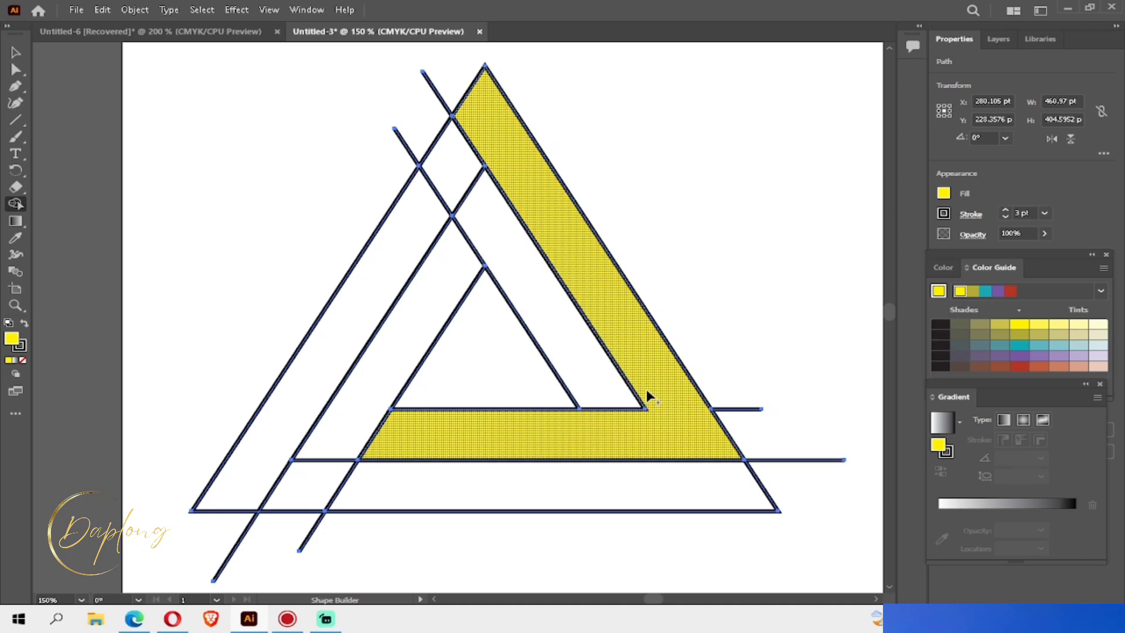
Merge the inner right band with the outer left band into one red shape using Shape Builder
click(943, 193)
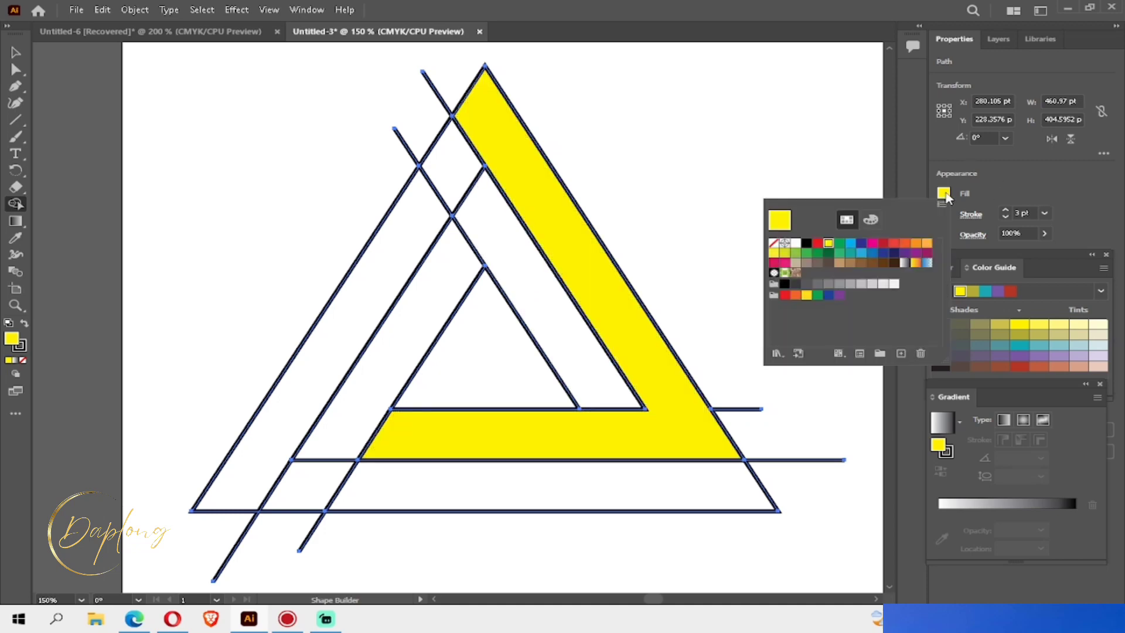
click(785, 295)
click(21, 203)
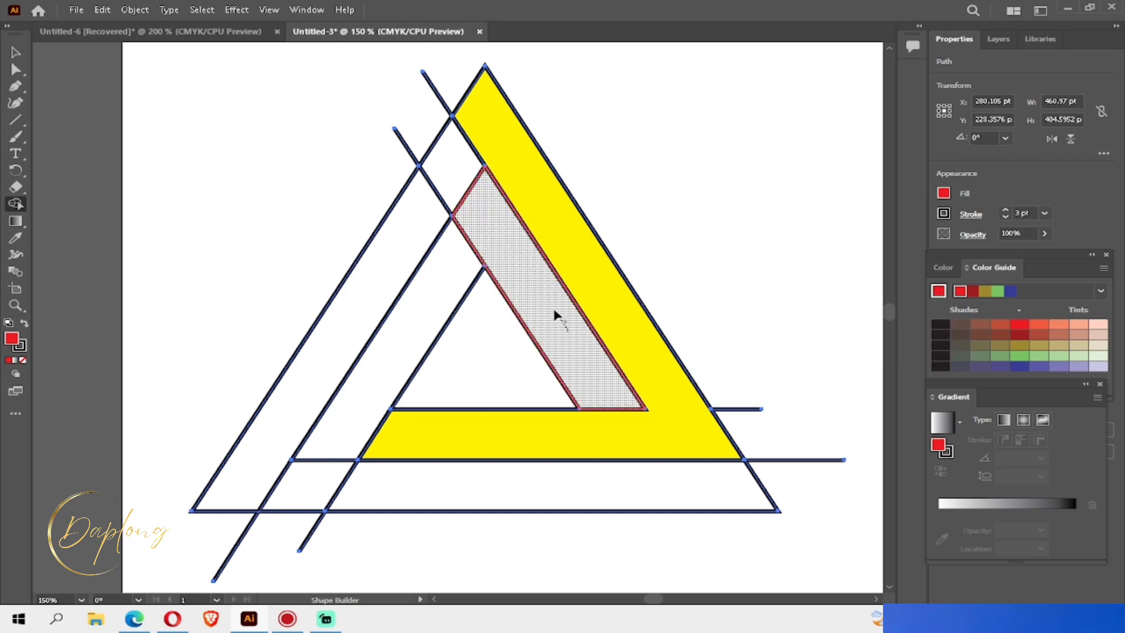
mouse_move(566, 330)
mouse_down()
mouse_move(535, 248)
mouse_move(473, 184)
mouse_move(428, 214)
mouse_up()
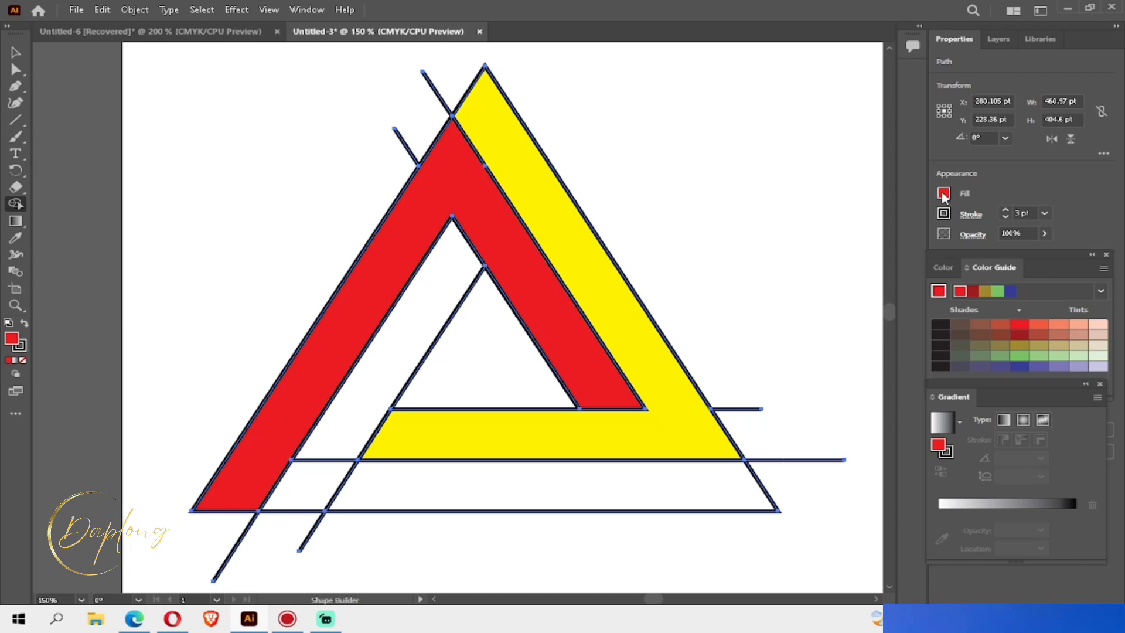
Merge the inner left band with the outer bottom band into one green shape using Shape Builder
click(943, 194)
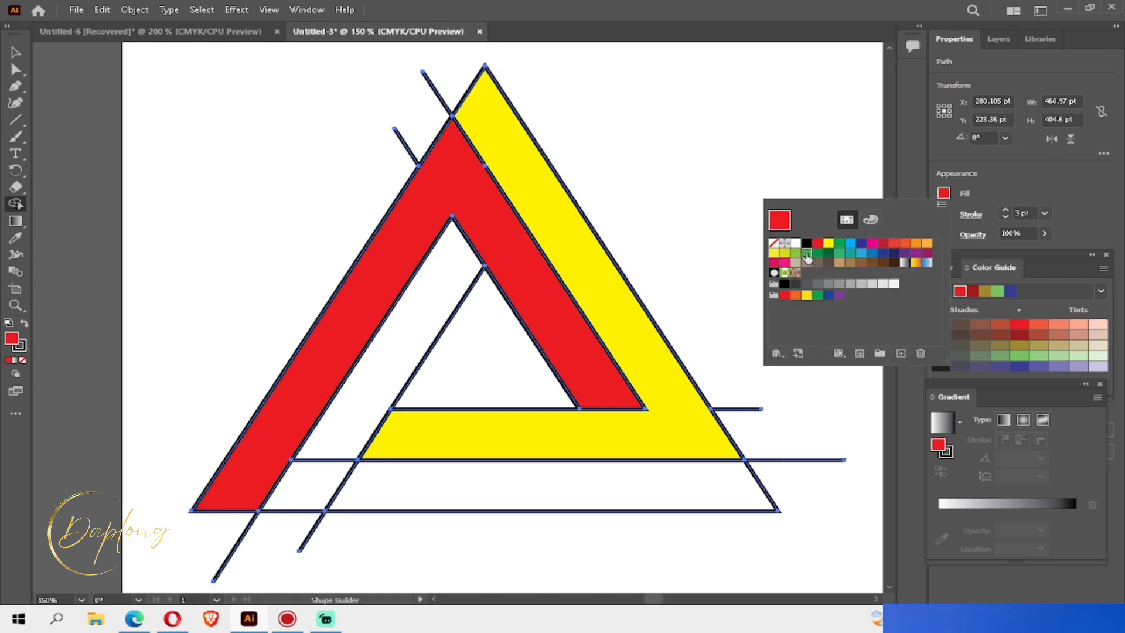
click(807, 254)
click(15, 205)
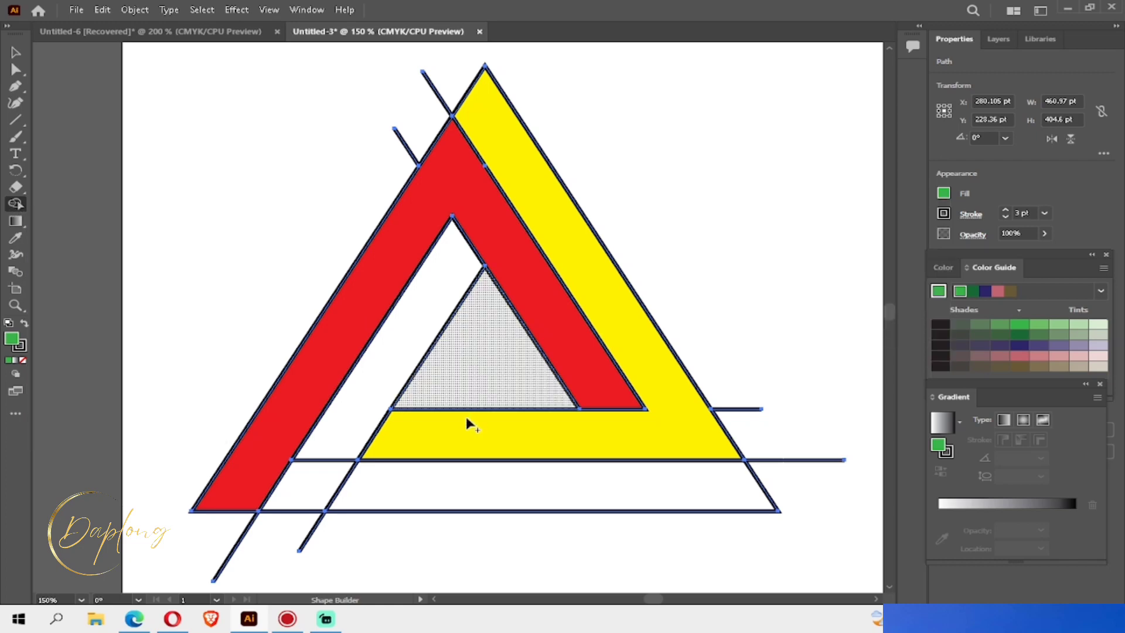
mouse_move(425, 323)
mouse_down()
mouse_move(377, 402)
mouse_move(316, 463)
mouse_move(385, 484)
mouse_move(388, 439)
mouse_up()
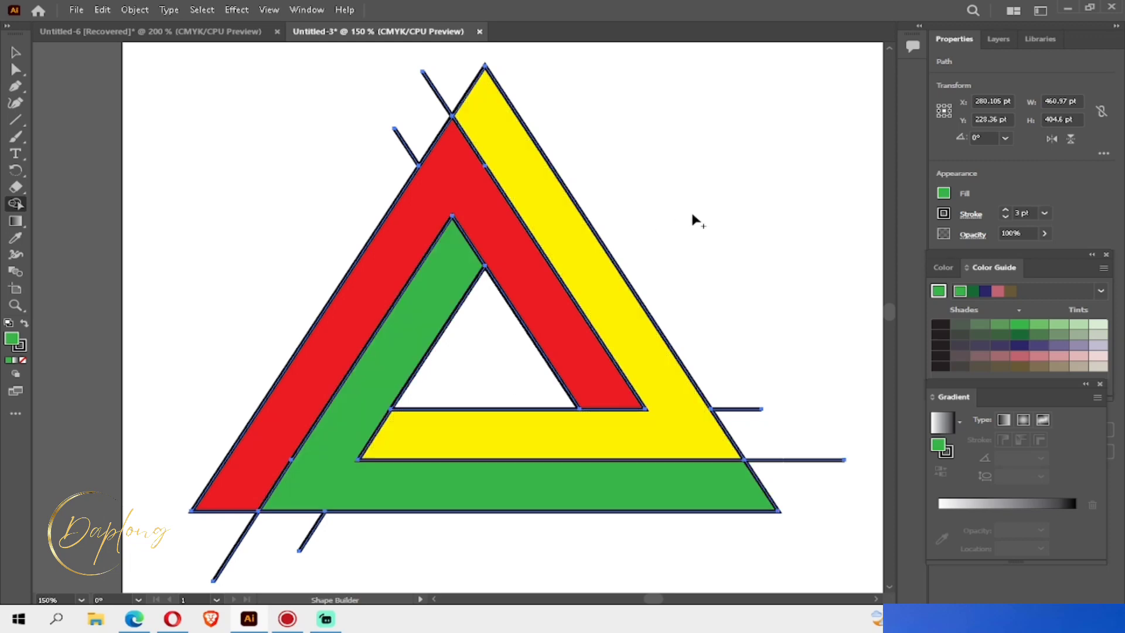
Delete the six leftover line ends sticking out beyond the edges of the coloured triangle
click(16, 54)
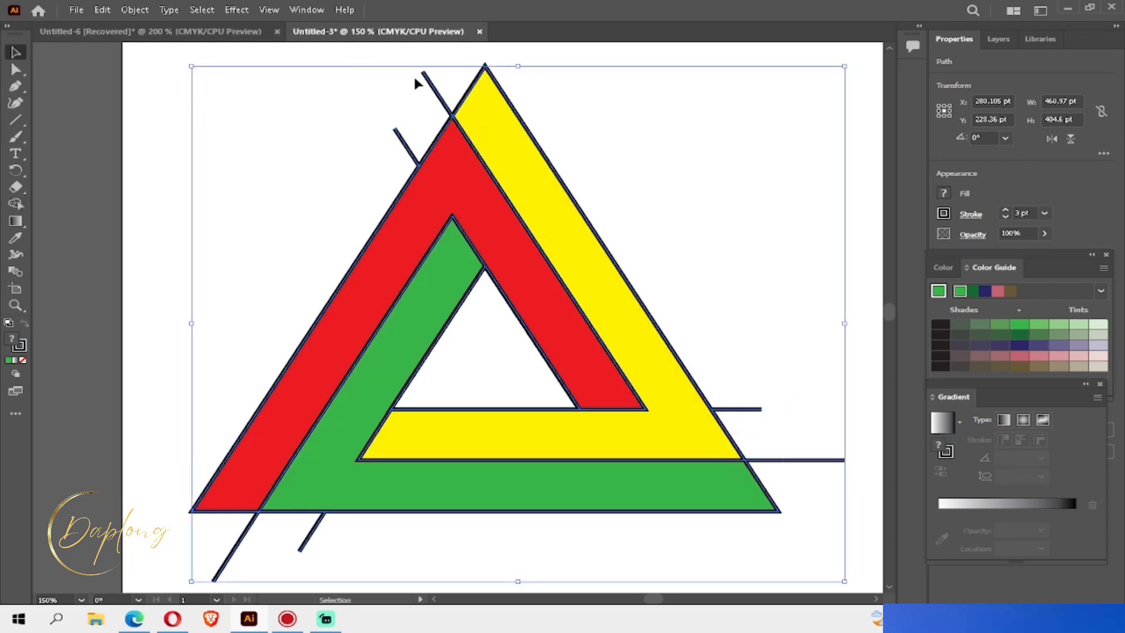
drag(445, 51, 380, 114)
key(Delete)
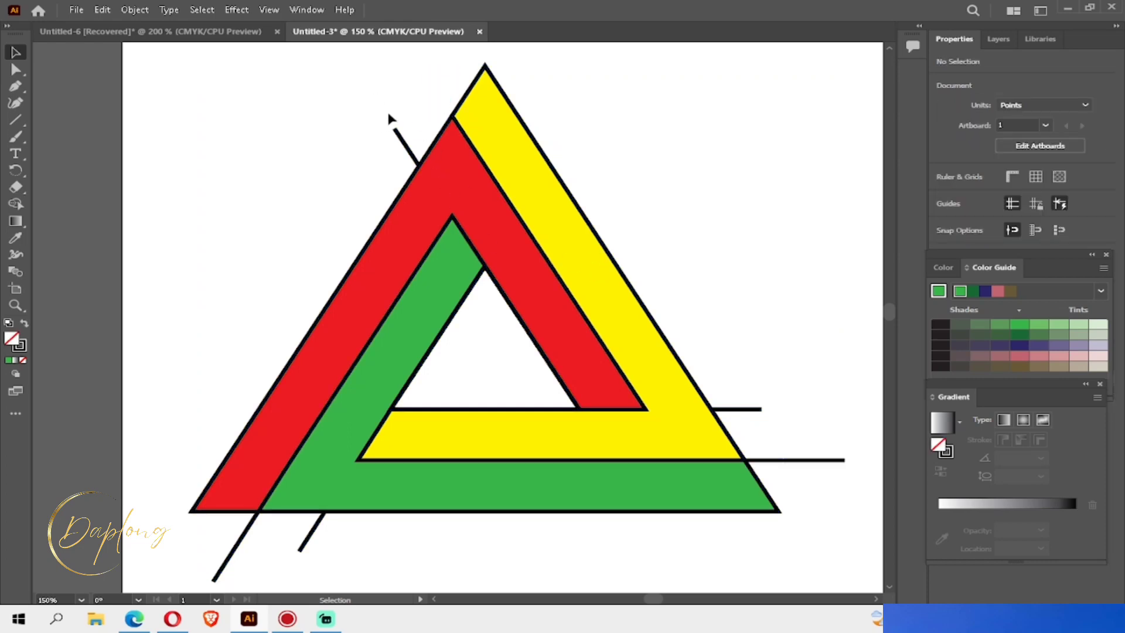
drag(387, 150, 380, 150)
key(Delete)
drag(845, 370, 757, 472)
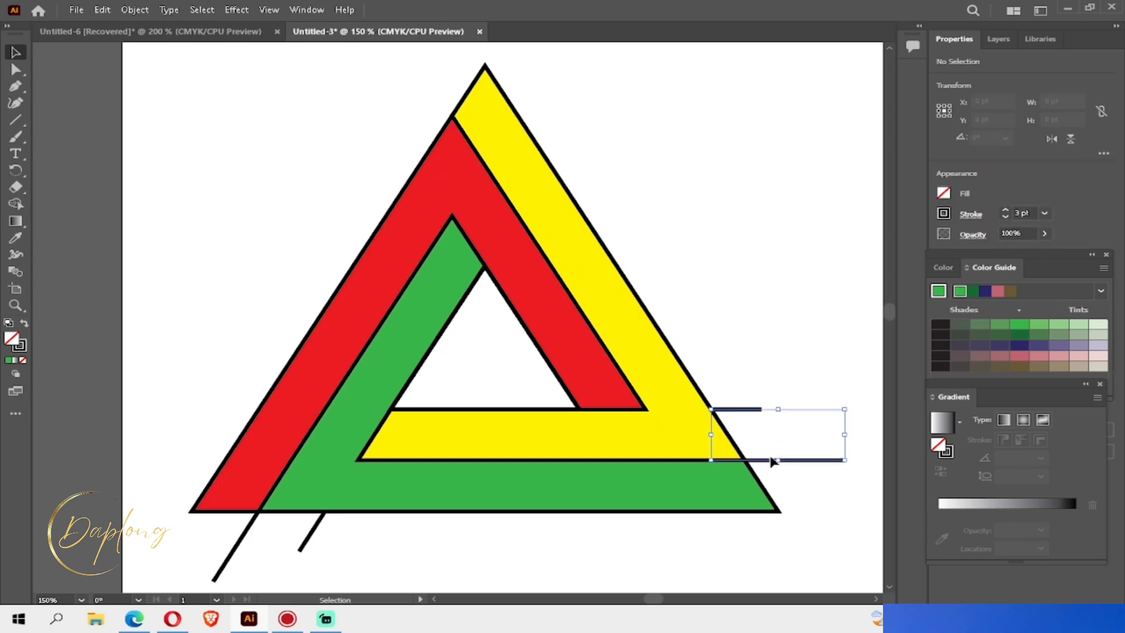
key(Delete)
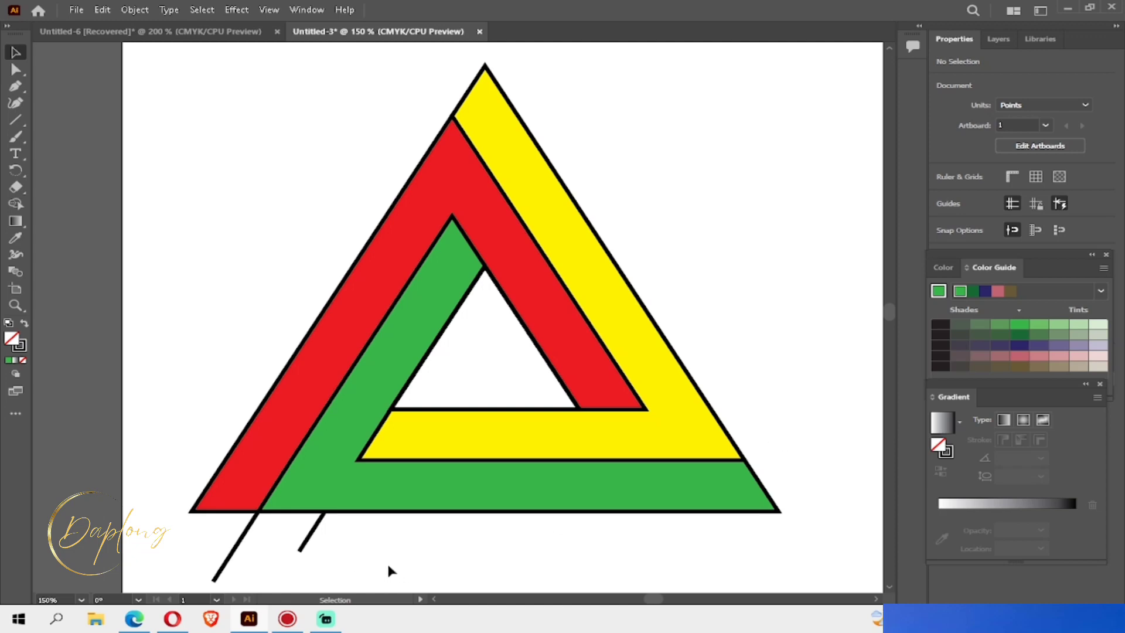
drag(364, 548, 188, 563)
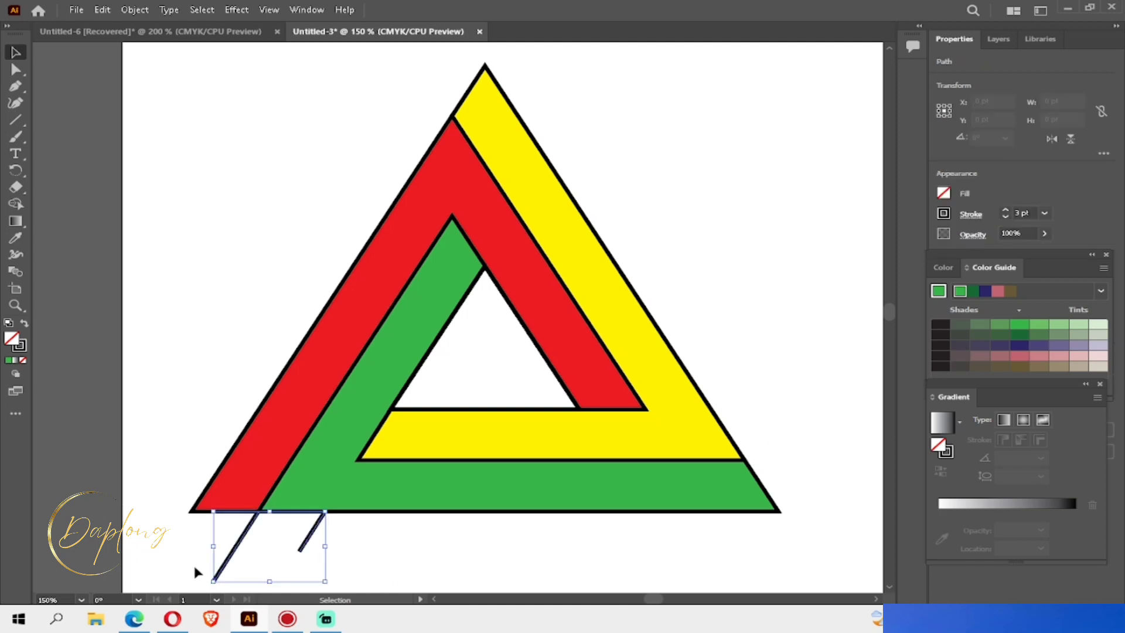
key(Delete)
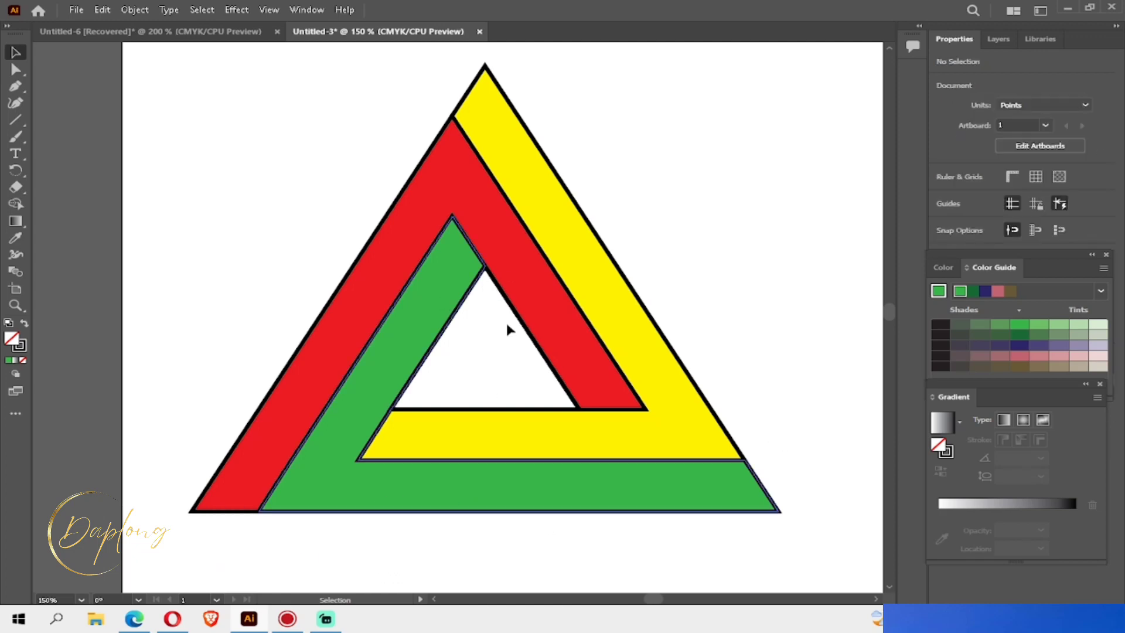
Fully round the three outer corners of the yellow, green and red shapes
key(a)
drag(516, 55, 476, 144)
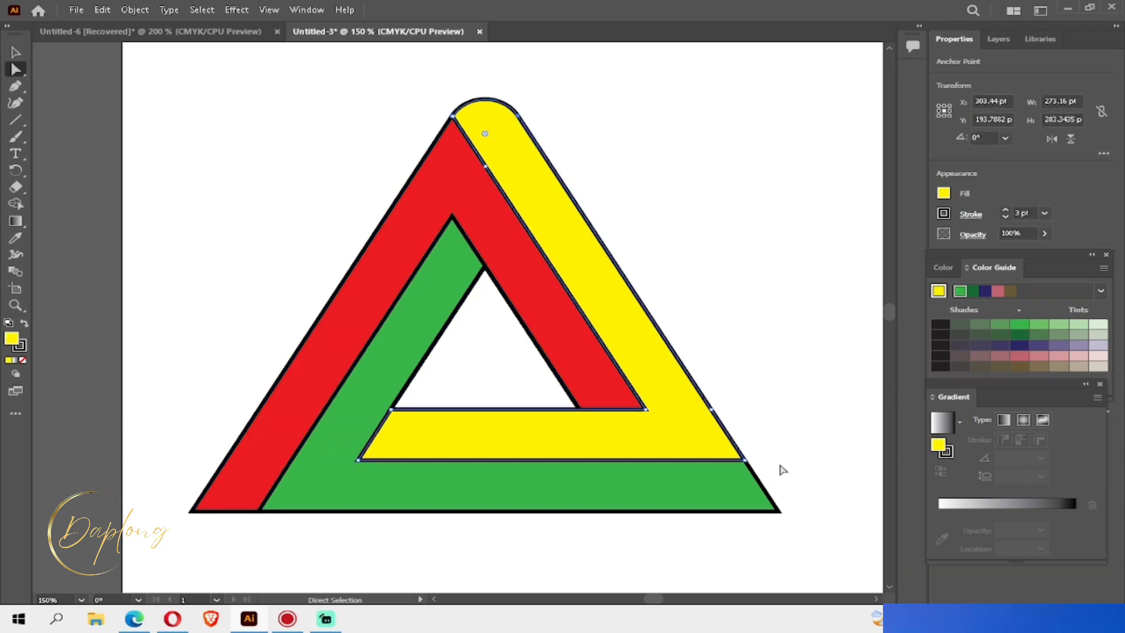
drag(823, 497, 697, 481)
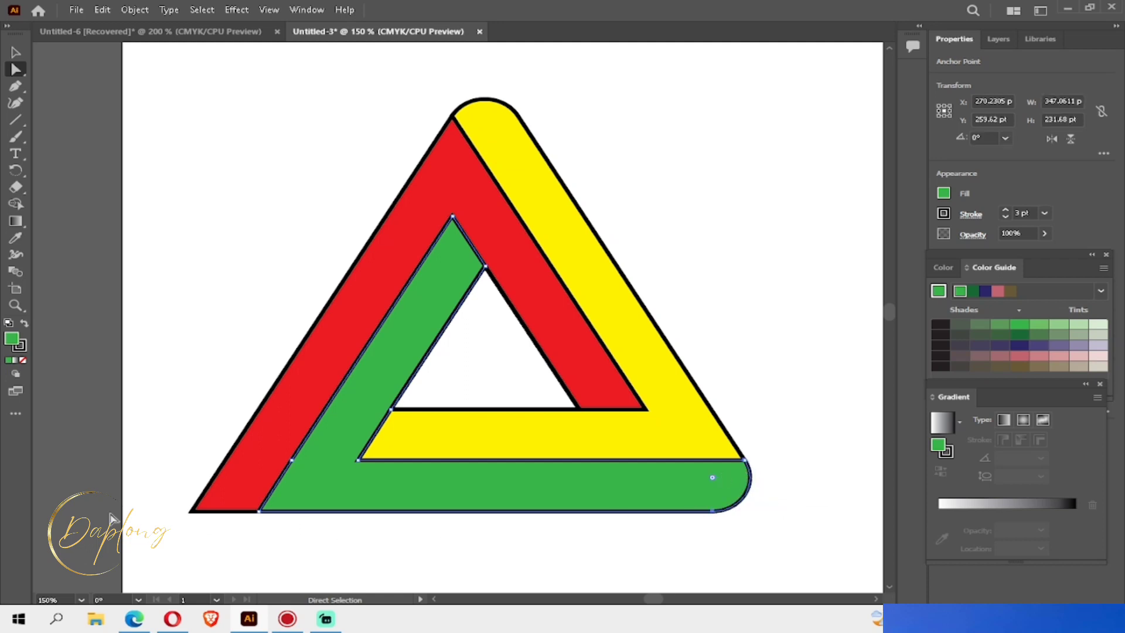
drag(201, 470, 184, 556)
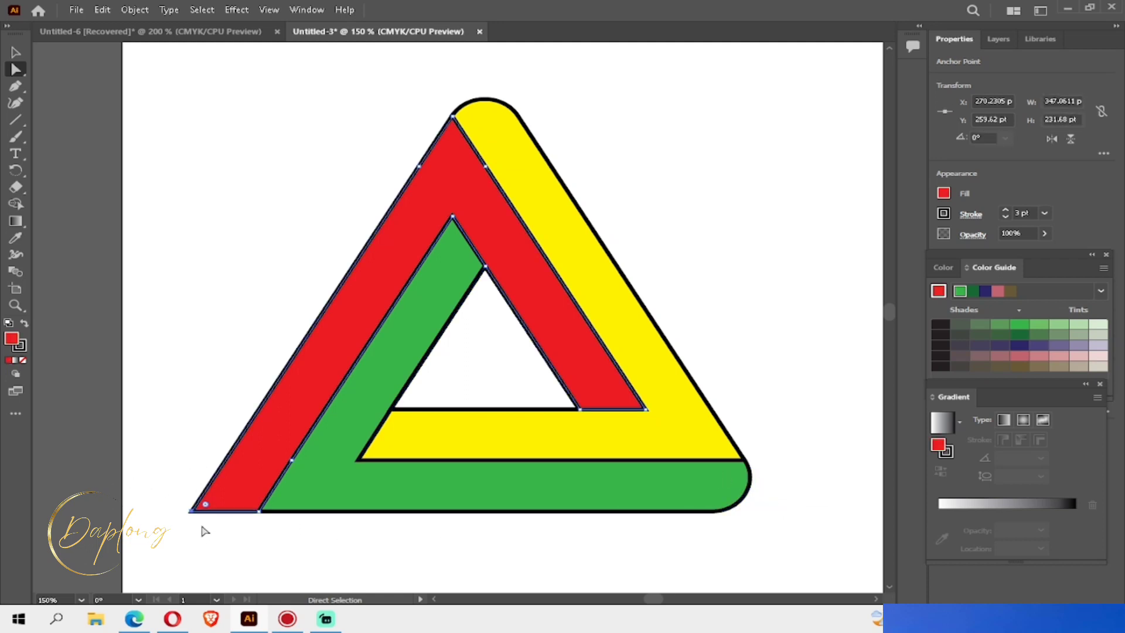
drag(207, 505, 270, 479)
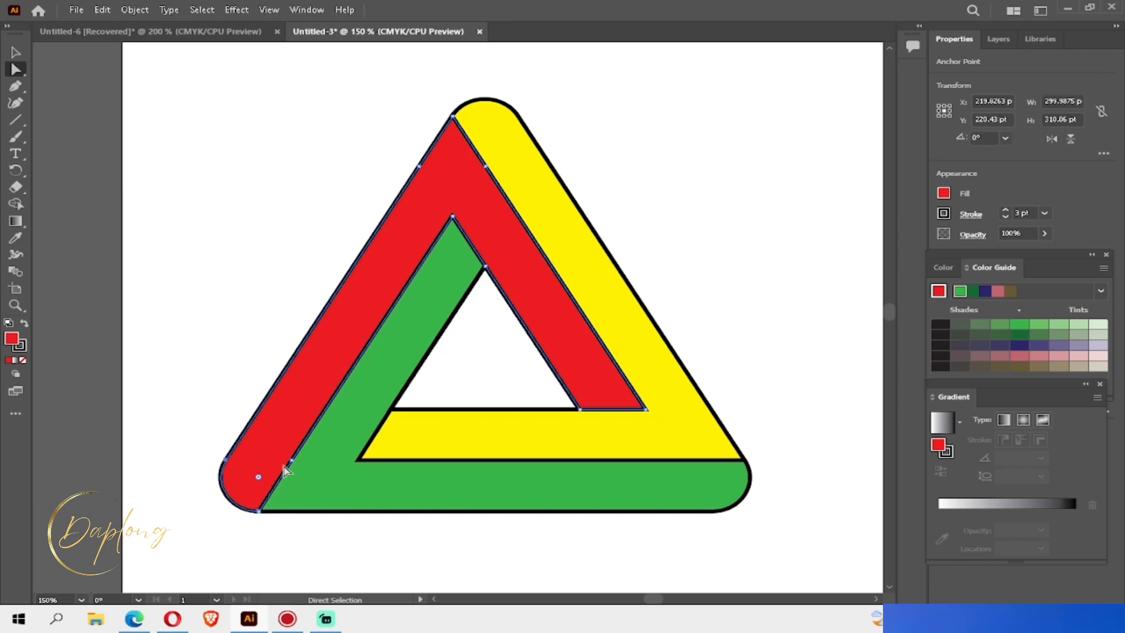
click(783, 359)
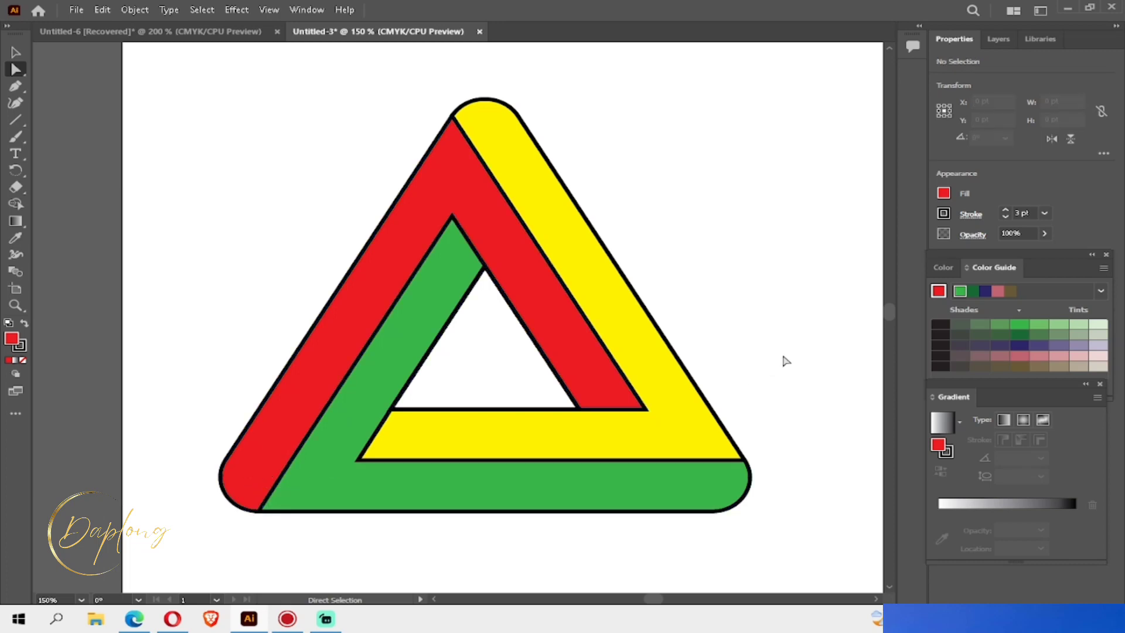
Fill the yellow band with a white-to-black linear gradient running from its right corner, white, towards its left end, black
click(695, 378)
click(1001, 421)
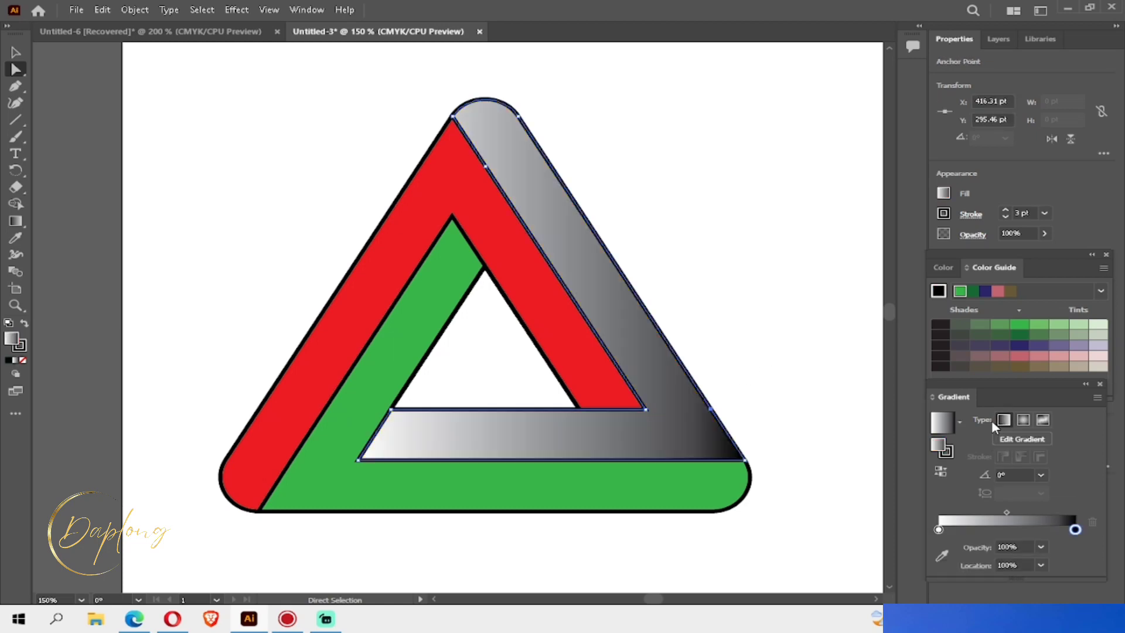
click(722, 499)
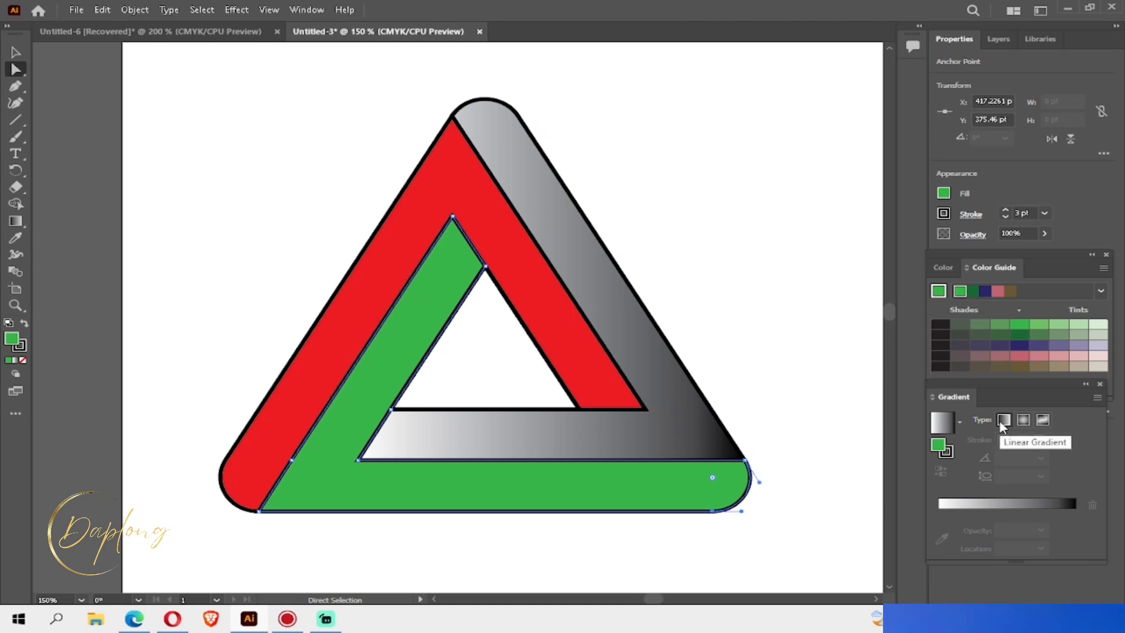
drag(731, 367, 684, 419)
click(1032, 440)
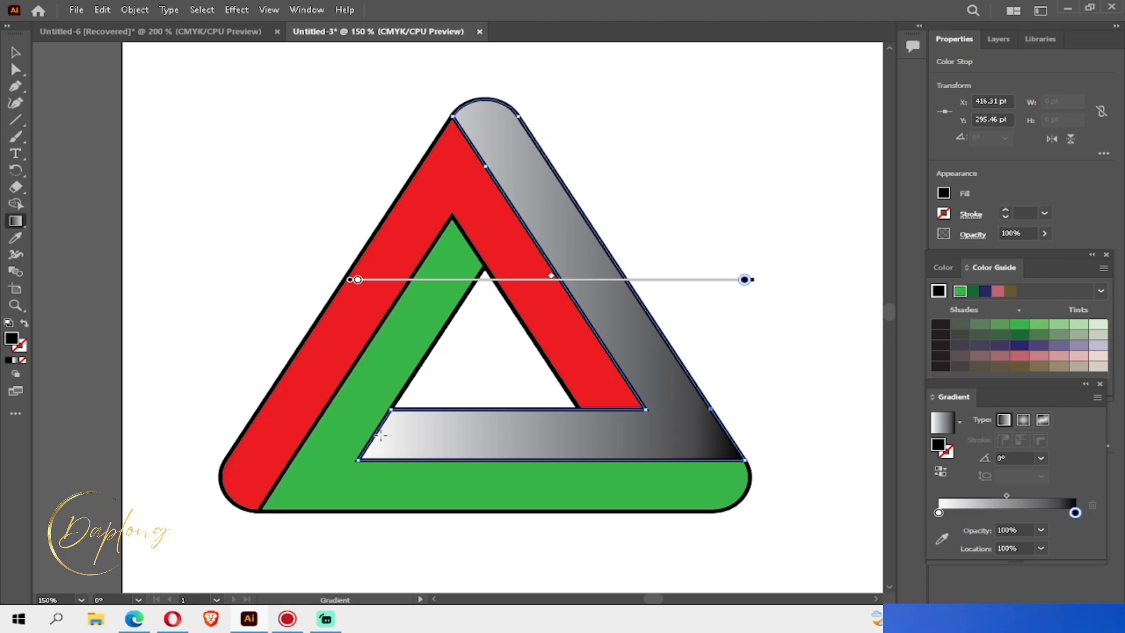
drag(380, 436, 670, 437)
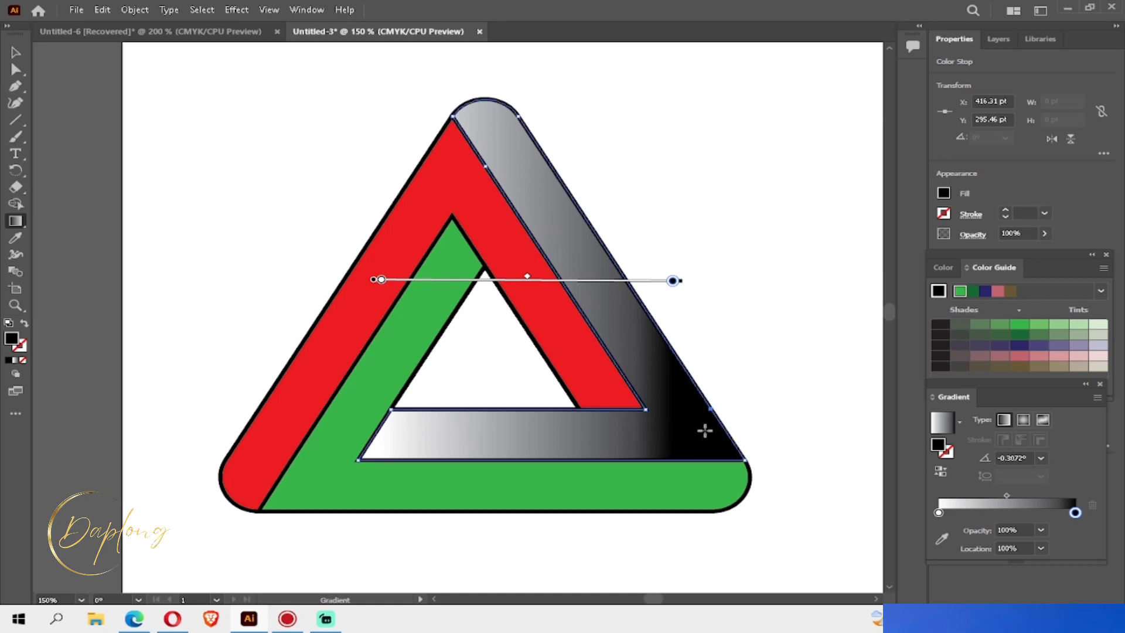
drag(705, 431, 436, 435)
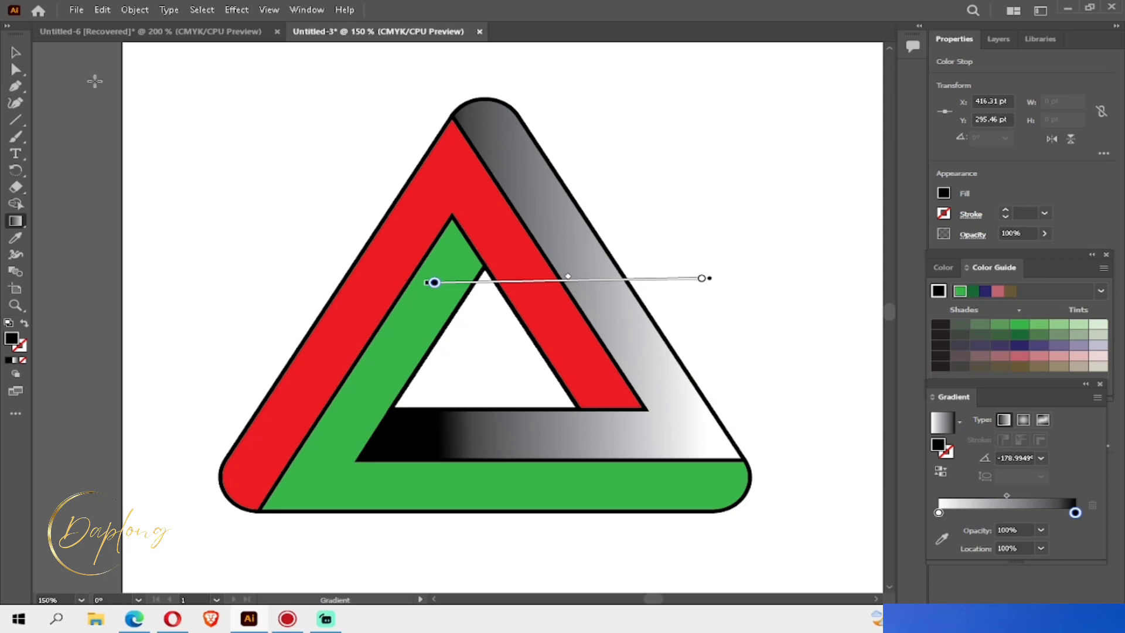
Fill the red band with a white-to-black linear gradient running from its top corner down to its inner right end
click(16, 53)
drag(376, 141, 434, 207)
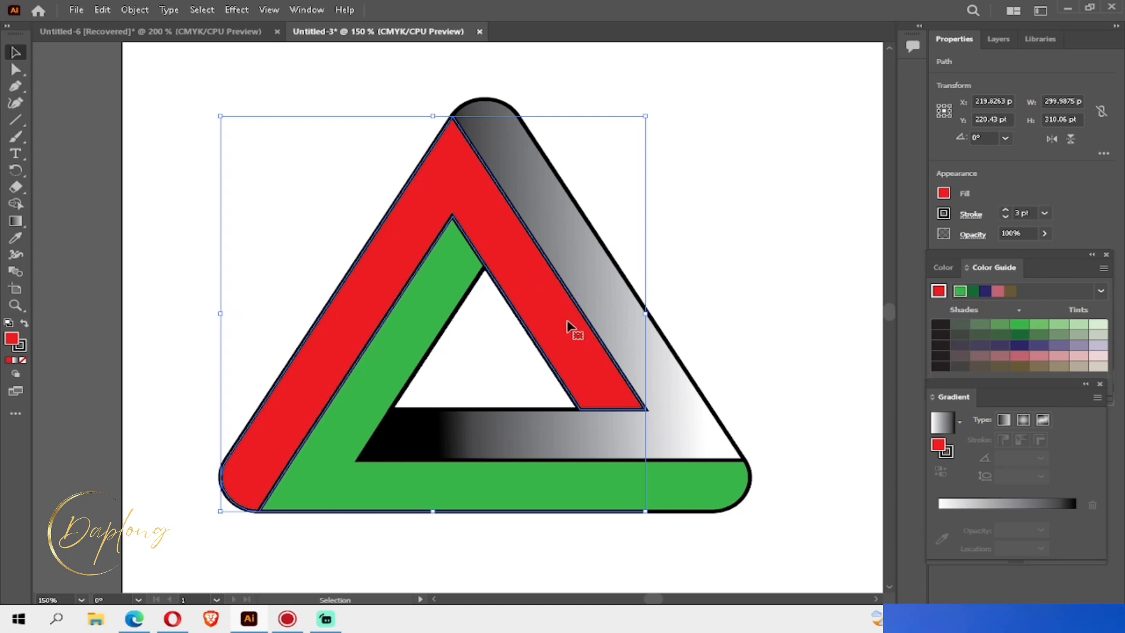
click(943, 422)
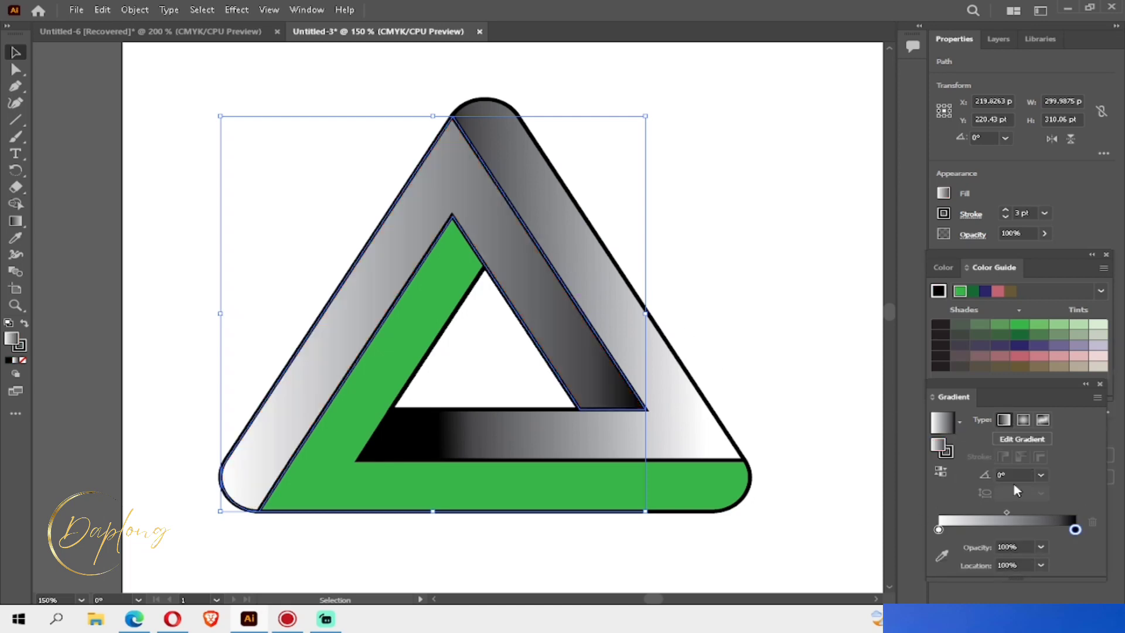
click(1026, 442)
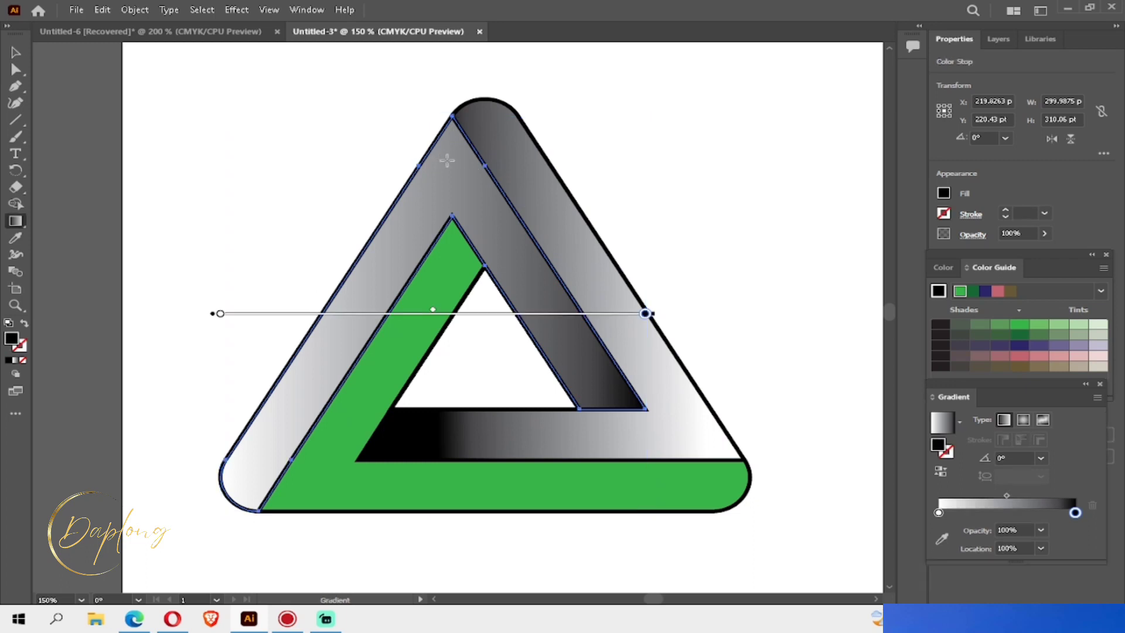
drag(447, 159, 575, 350)
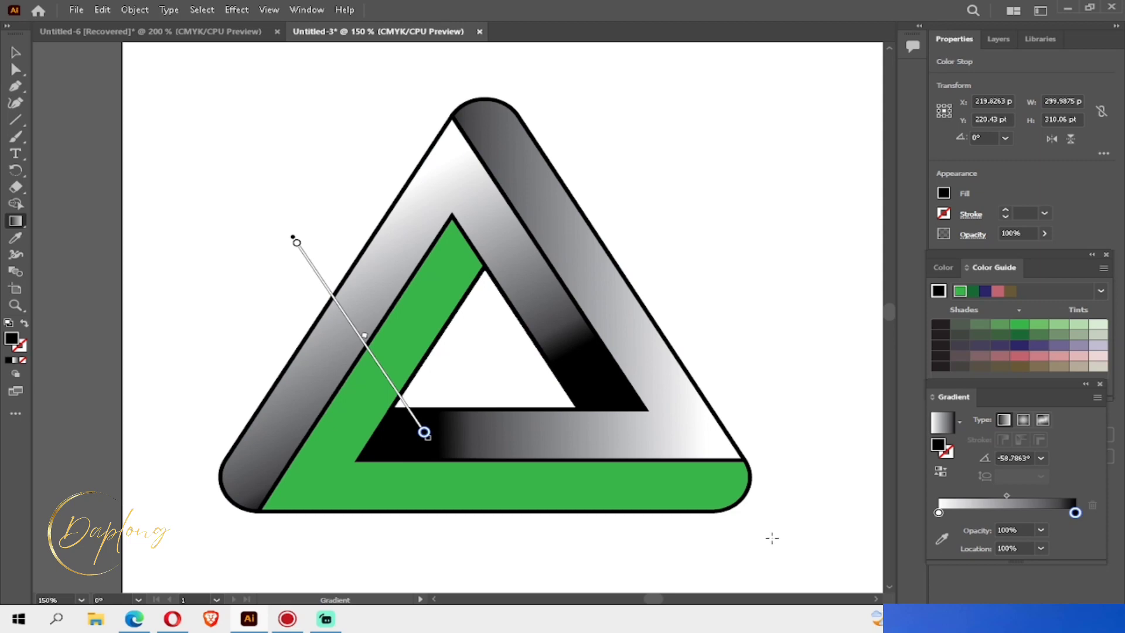
Fill the green band with a white-to-black linear gradient running from its left corner to its rounded right end
click(16, 52)
click(723, 481)
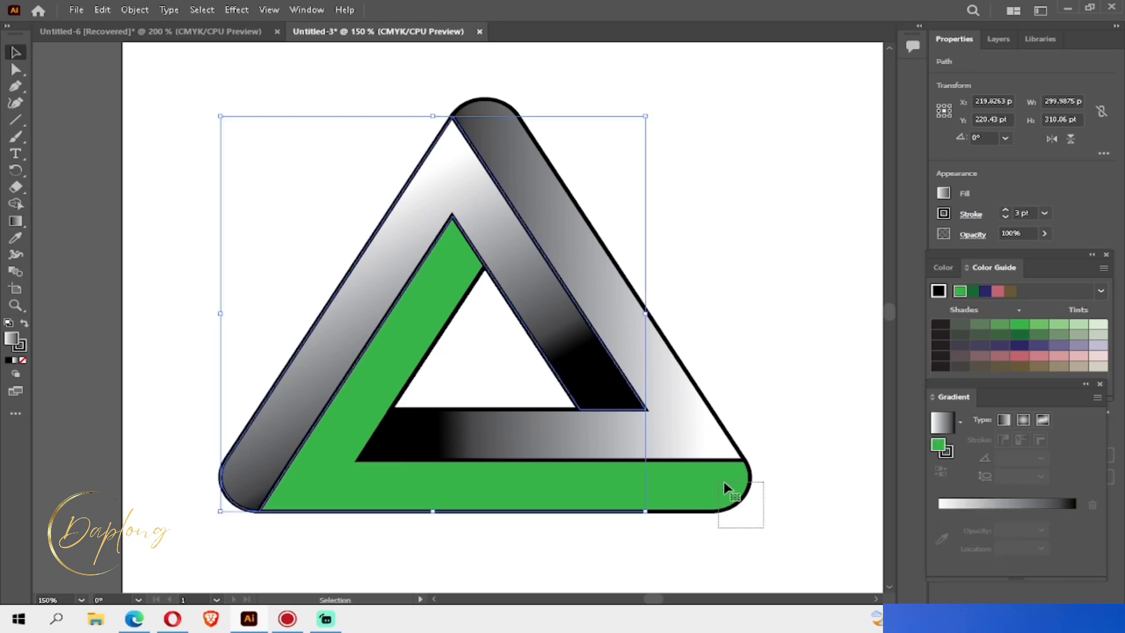
click(1004, 420)
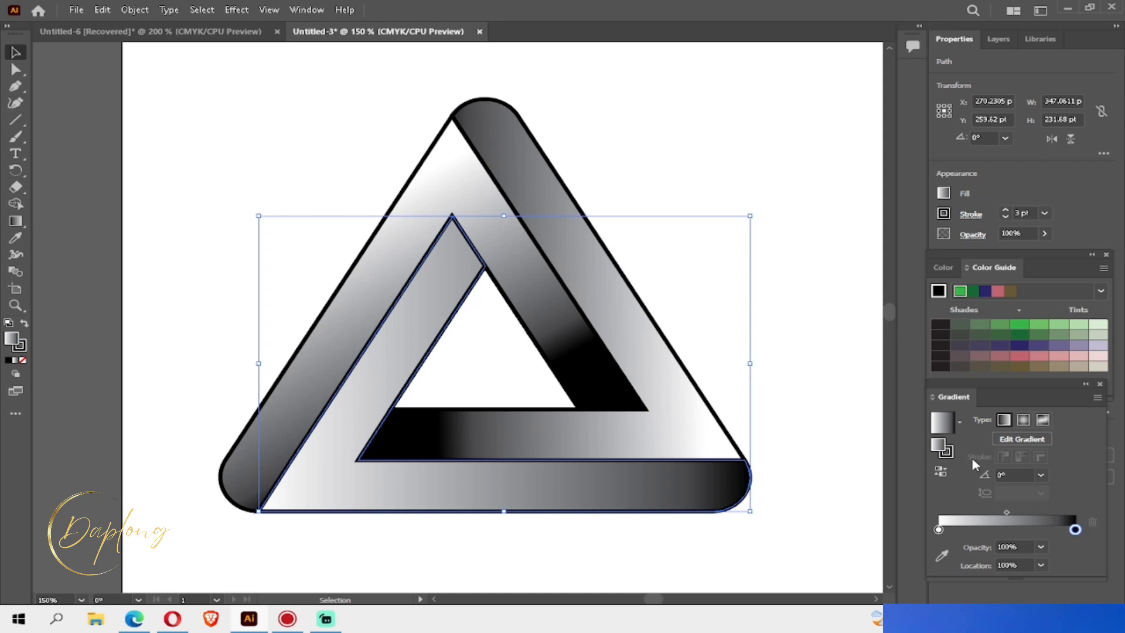
click(1006, 440)
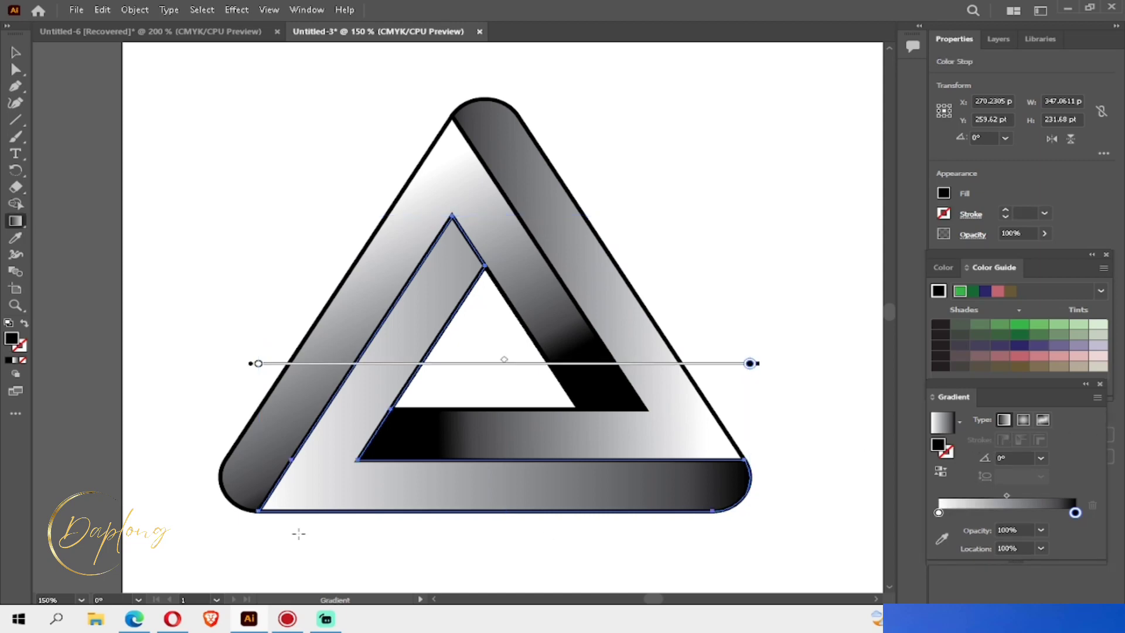
drag(307, 498, 662, 489)
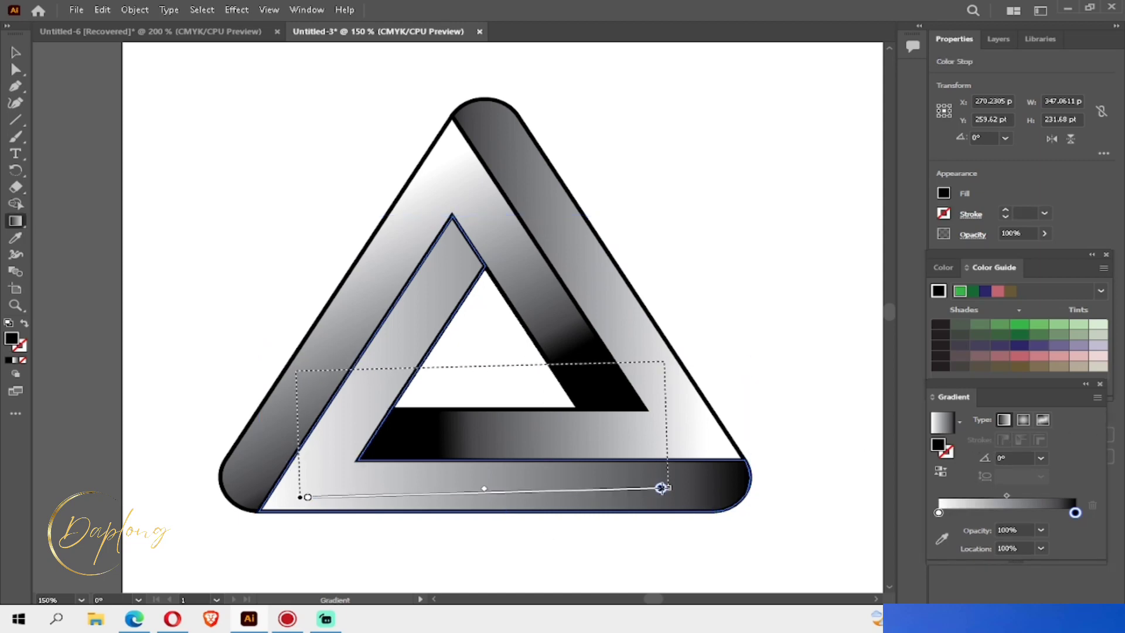
Reduce the stroke weight of all the triangle's shapes to 0.25 pt
key(v)
click(1045, 213)
click(1055, 228)
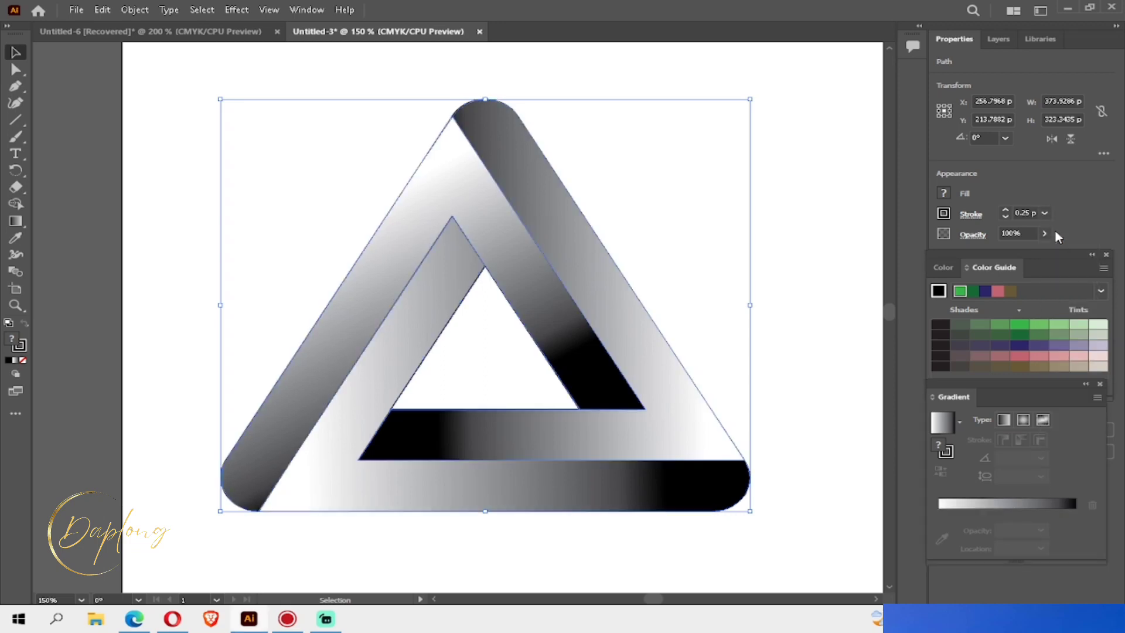
click(837, 270)
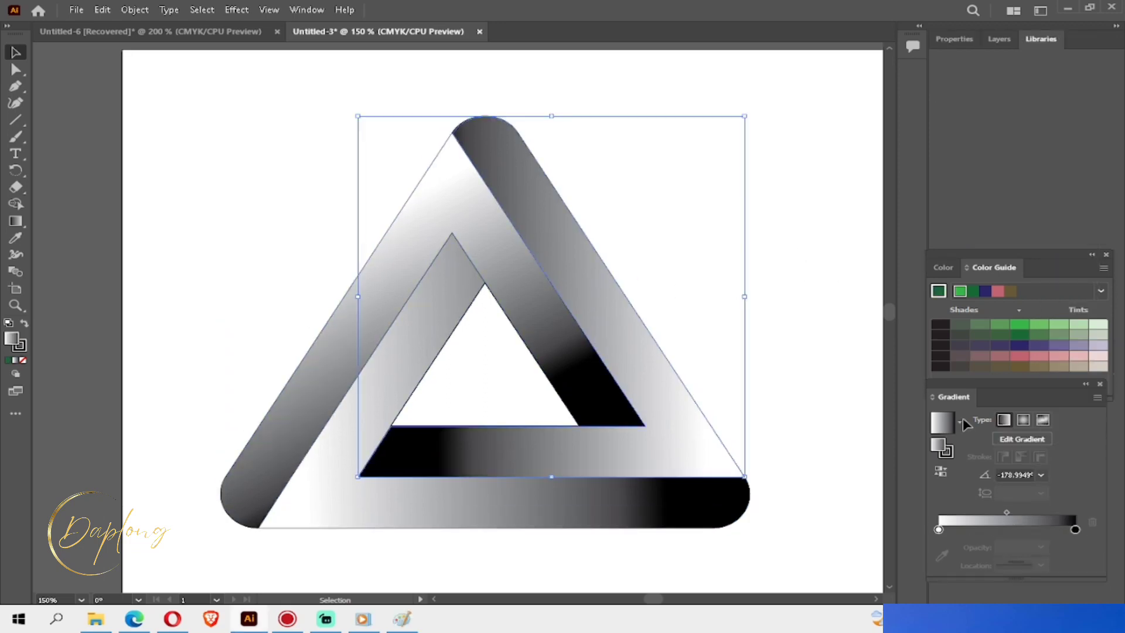
Try the Fading Sky gradient preset on the outer right band, then replace it with Orange, Yellow
click(959, 422)
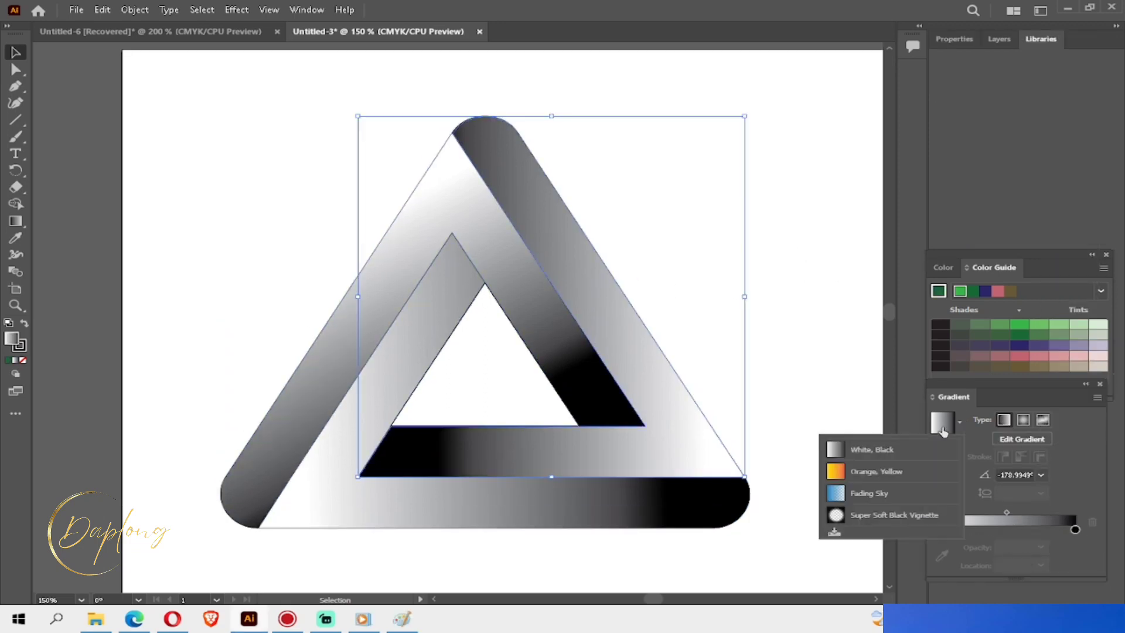
click(888, 495)
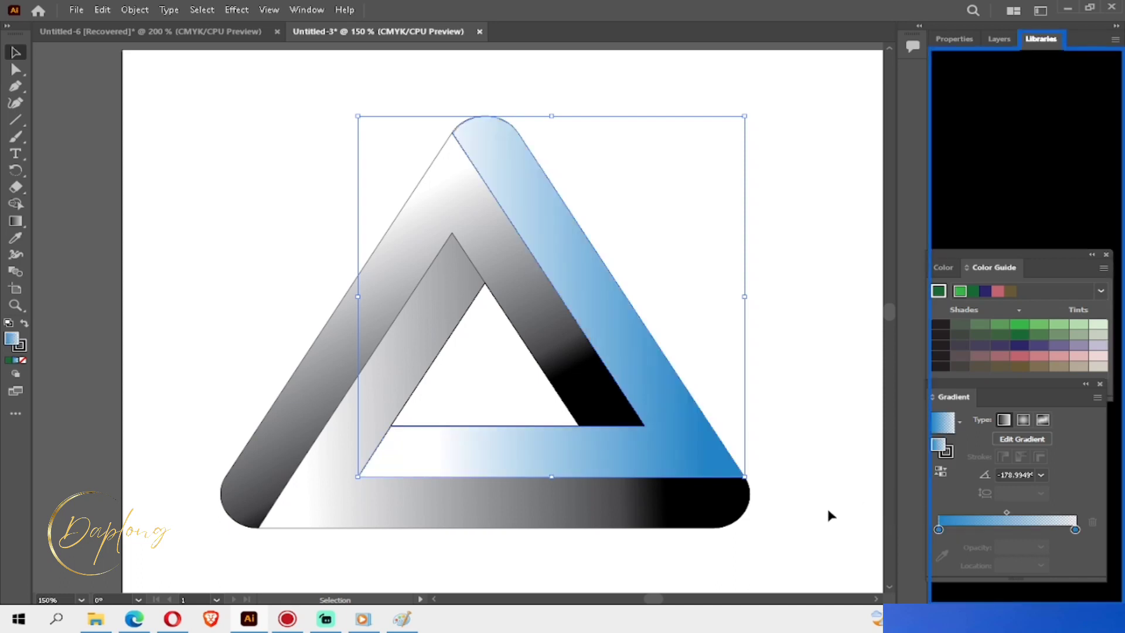
click(960, 424)
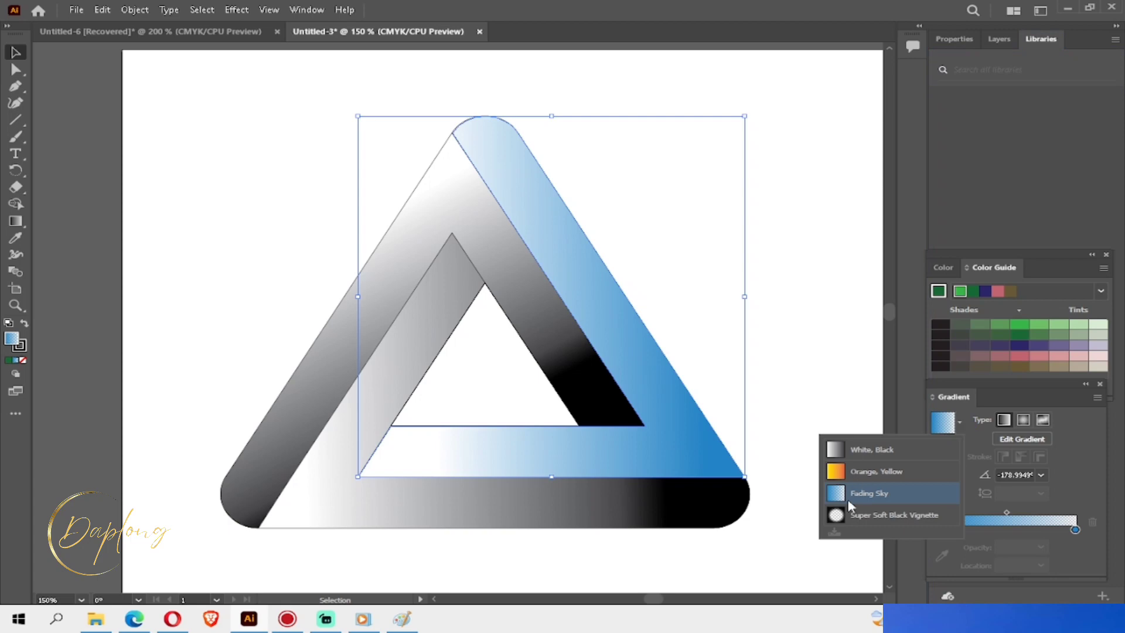
click(866, 475)
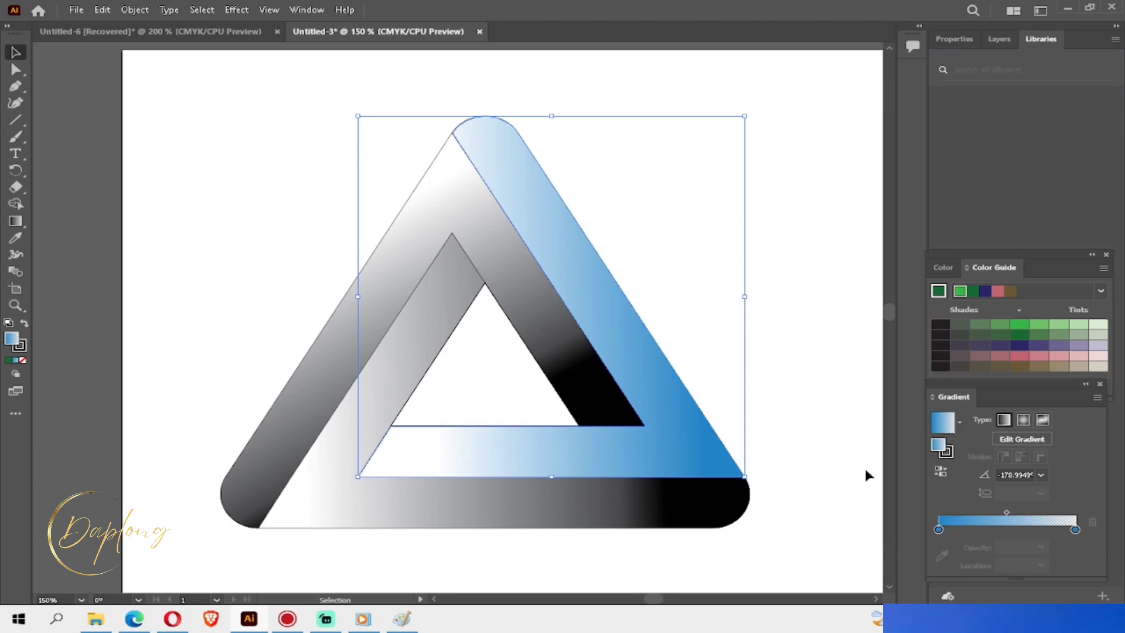
Apply the Orange, Yellow gradient preset to the outer bottom band and the outer left band
click(735, 497)
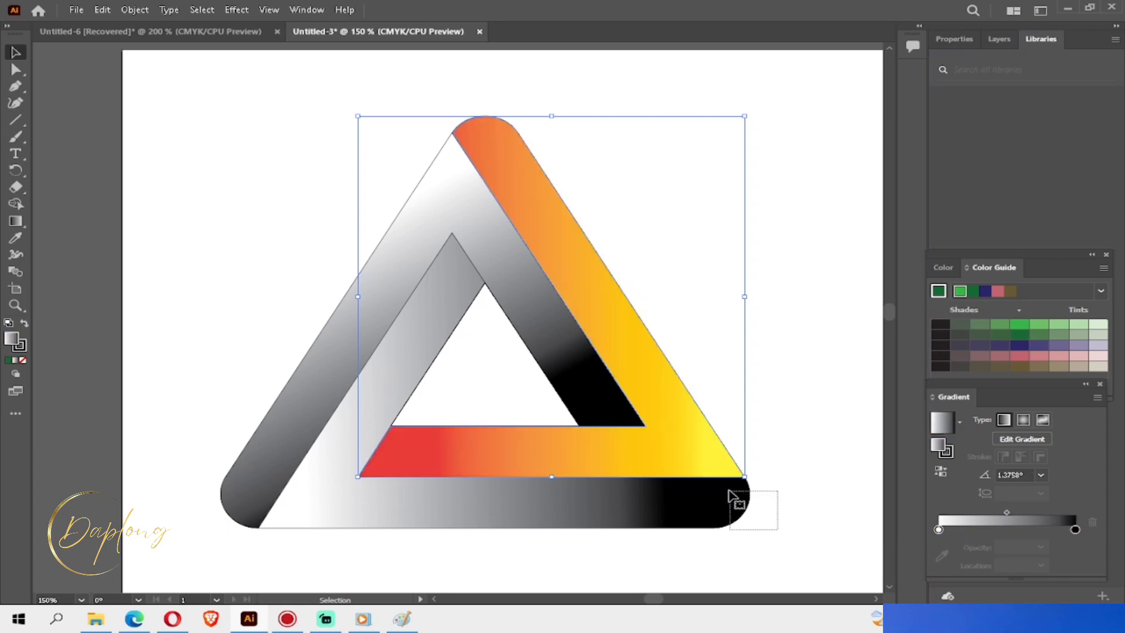
click(960, 422)
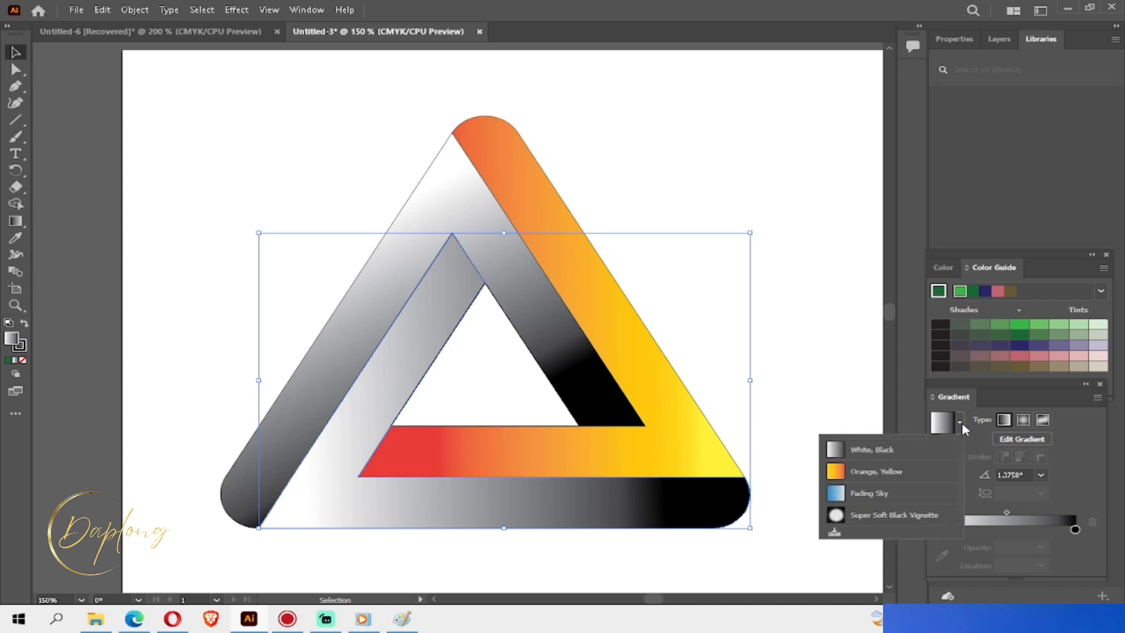
click(907, 476)
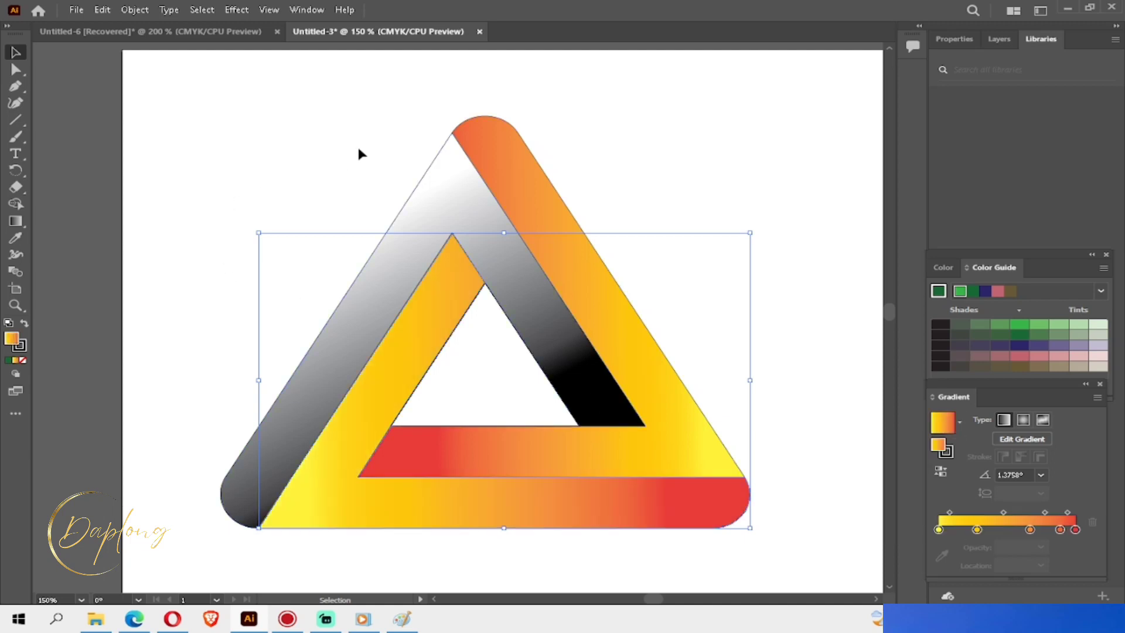
drag(361, 148, 492, 229)
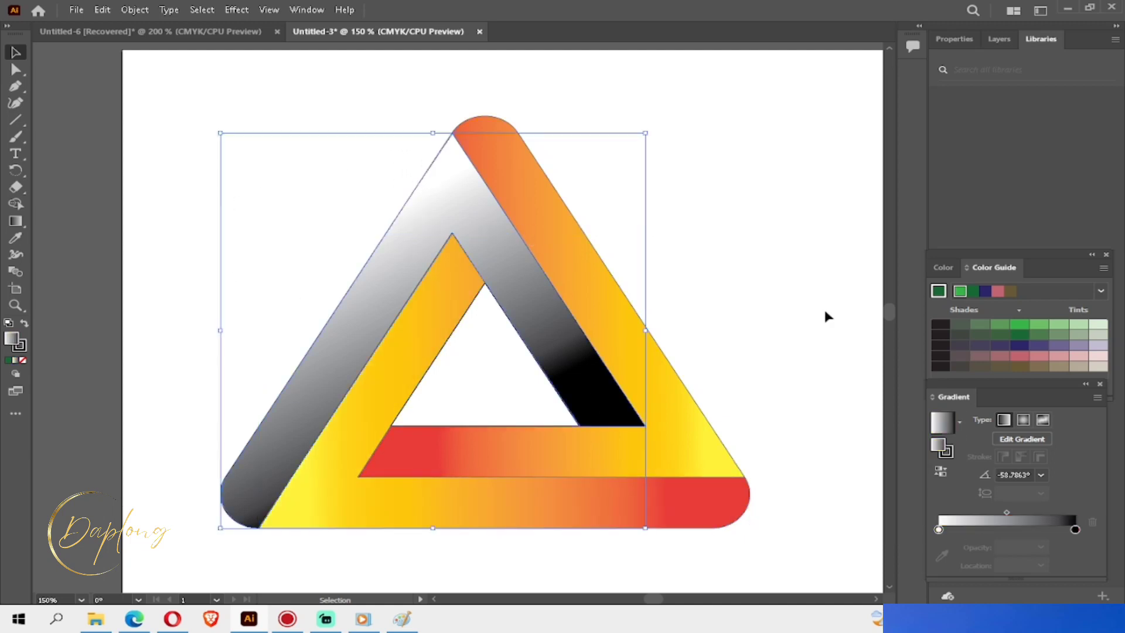
click(962, 419)
click(905, 473)
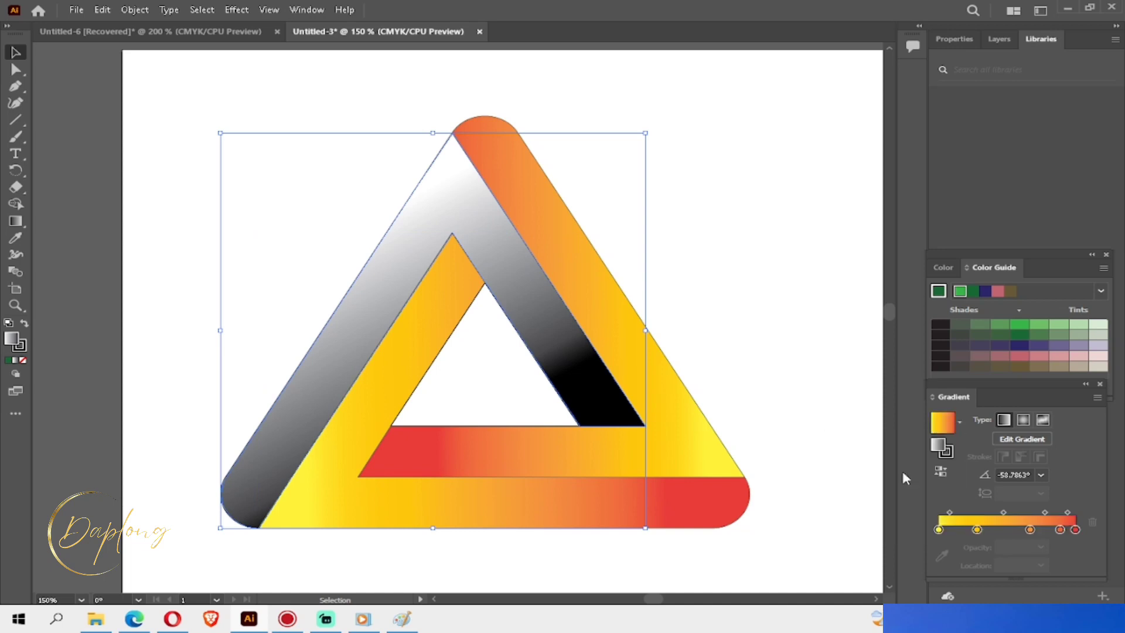
click(822, 316)
Apply the Fading Sky gradient preset to all three bands of the triangle
scroll(822, 317, down, 1)
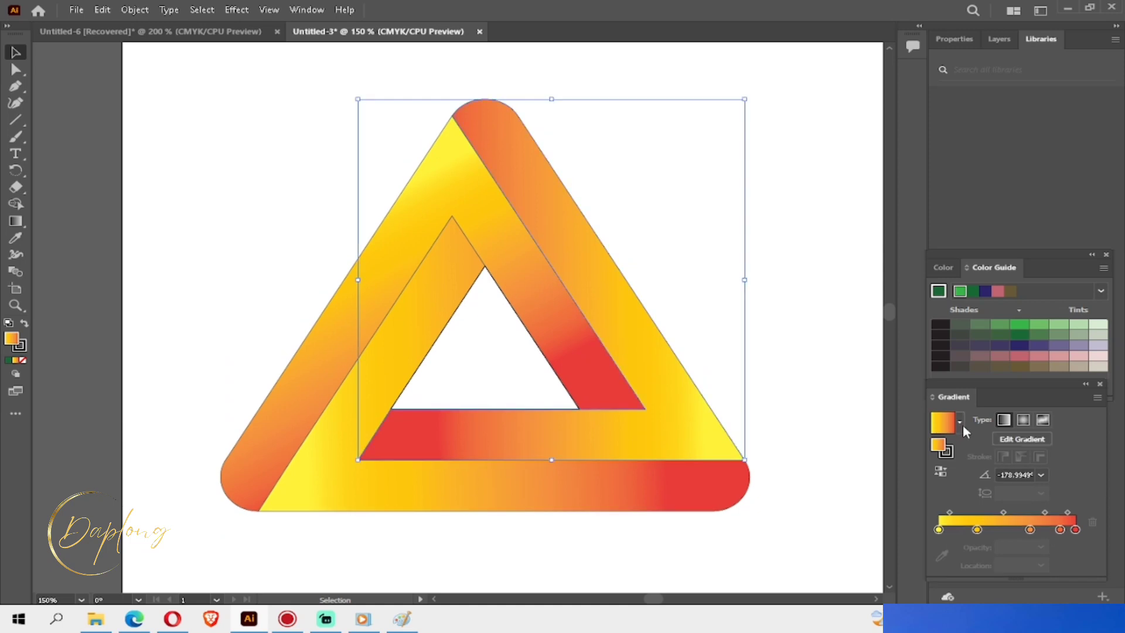
click(961, 425)
click(860, 495)
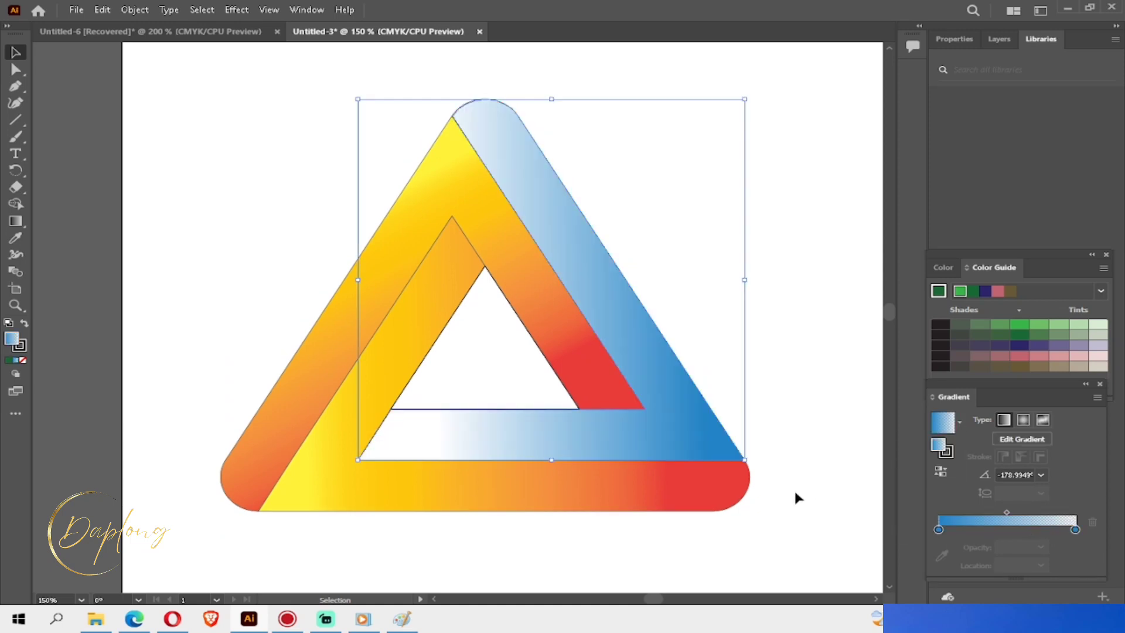
click(733, 486)
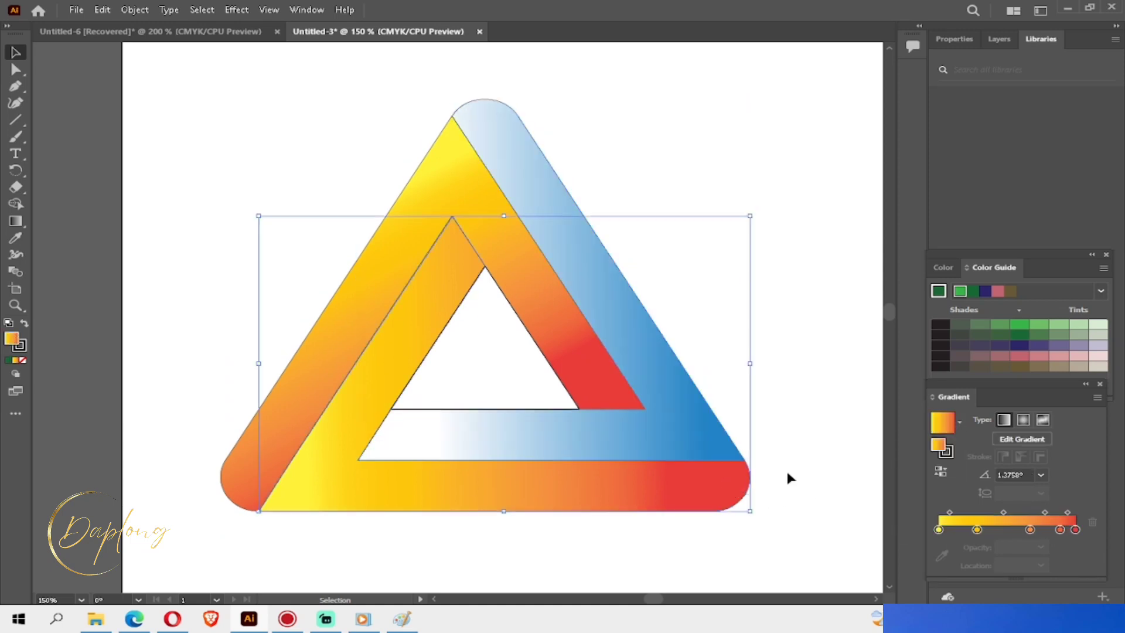
click(960, 422)
click(901, 498)
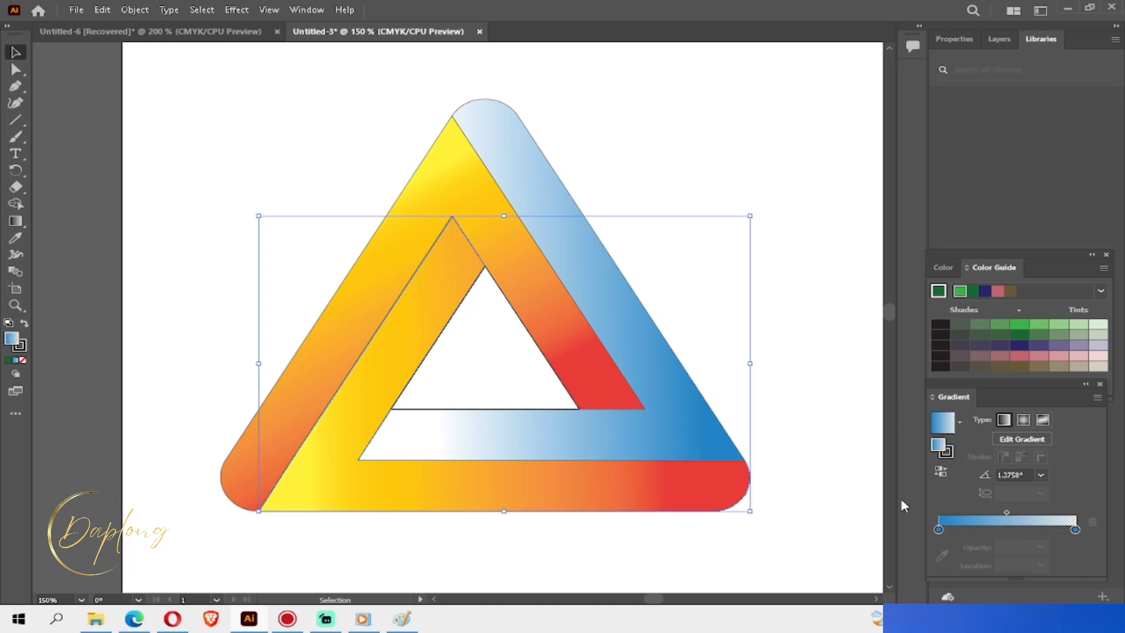
drag(427, 204, 435, 205)
click(960, 422)
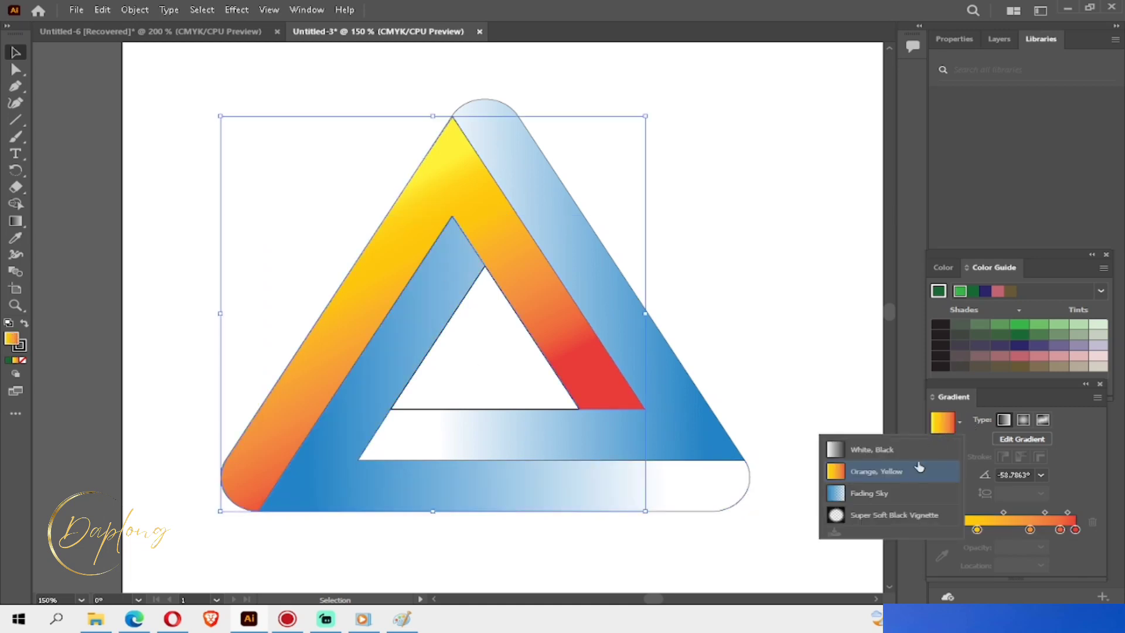
click(902, 494)
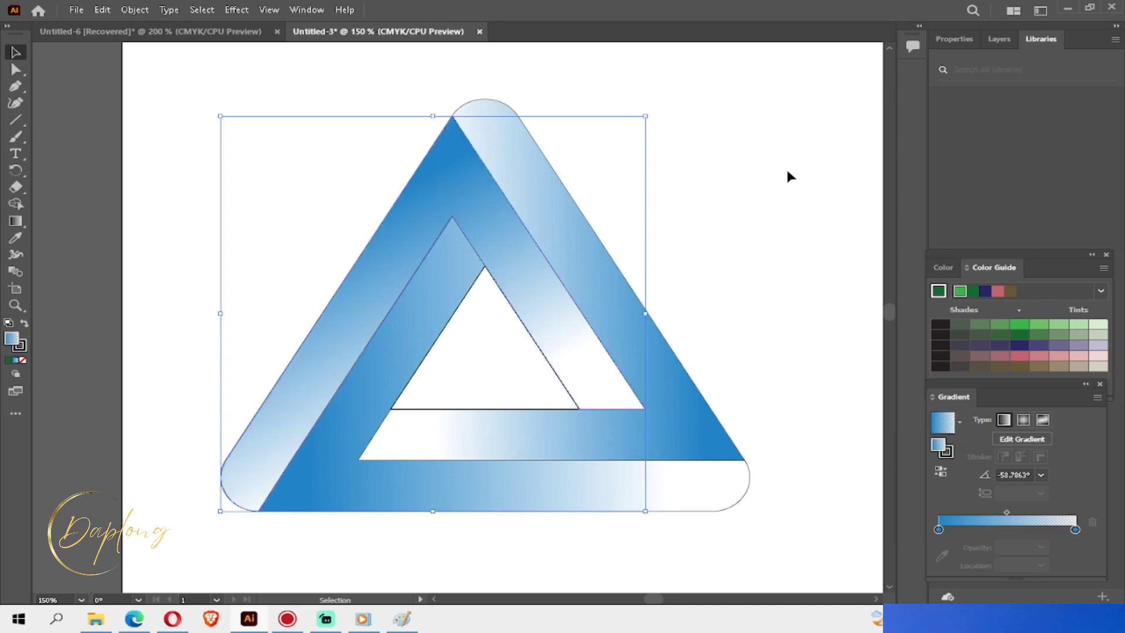
click(805, 184)
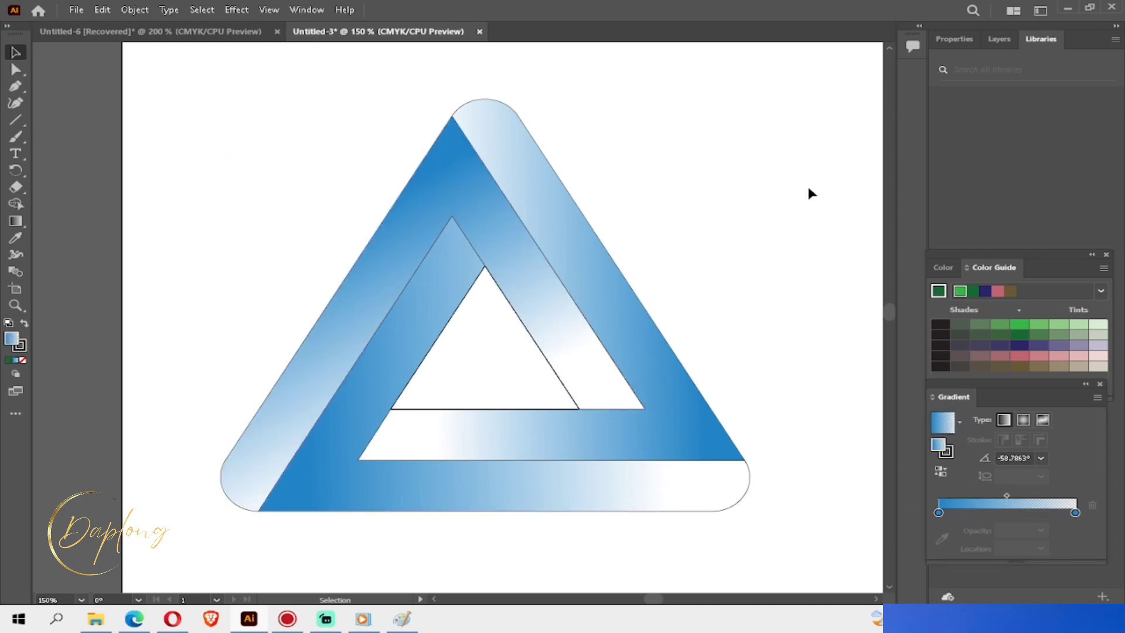
Delete the leftover unfilled triangle outline around the central opening
click(578, 407)
key(Delete)
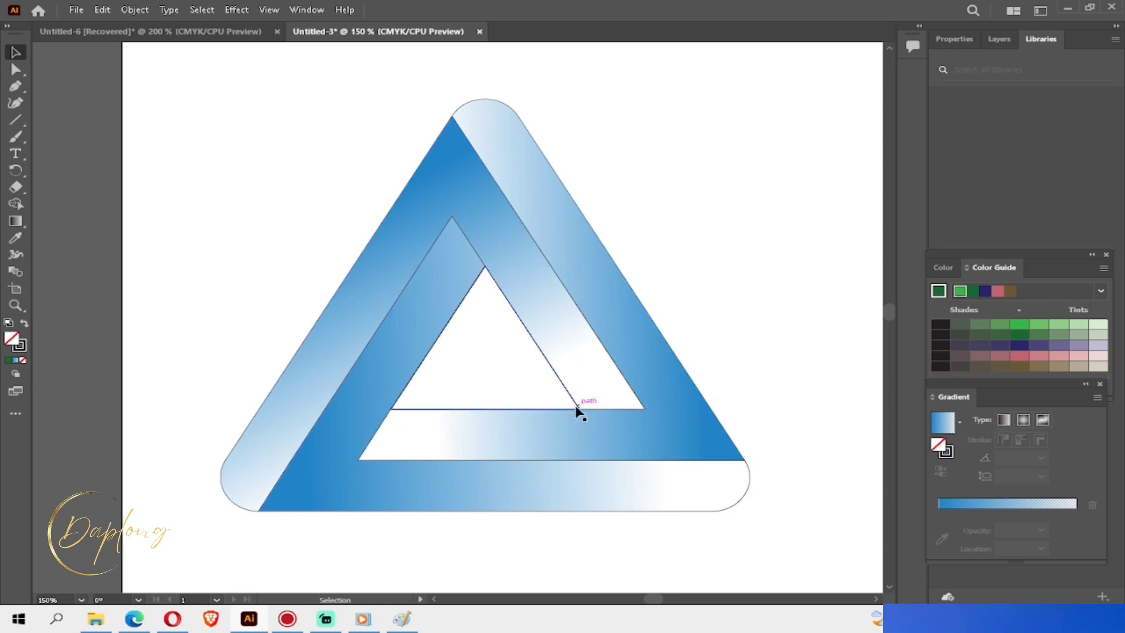
click(576, 407)
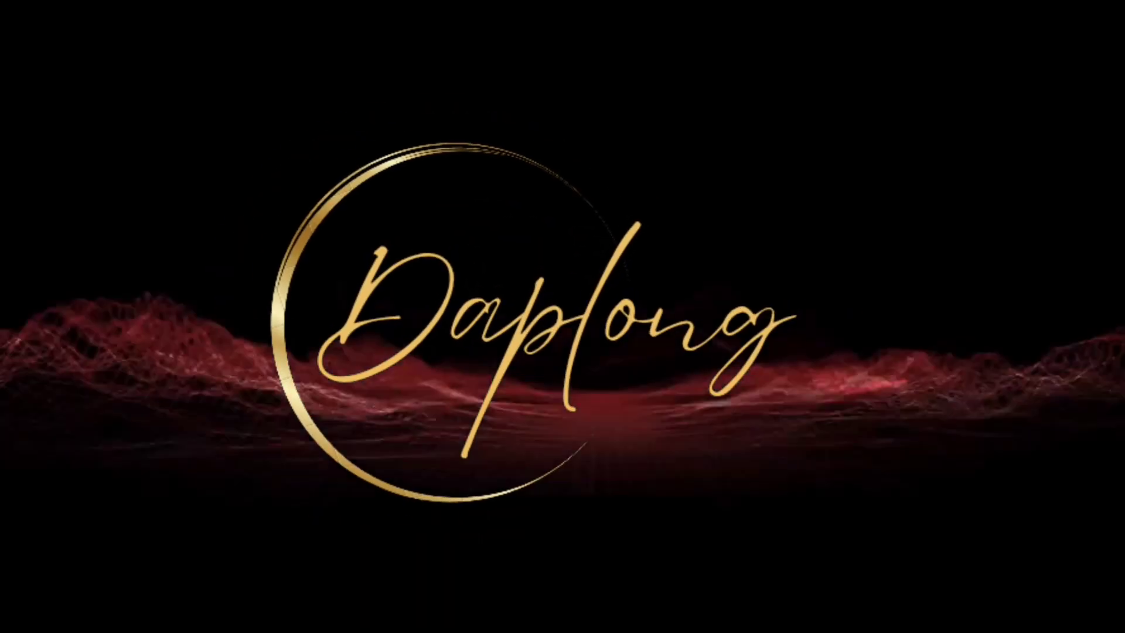